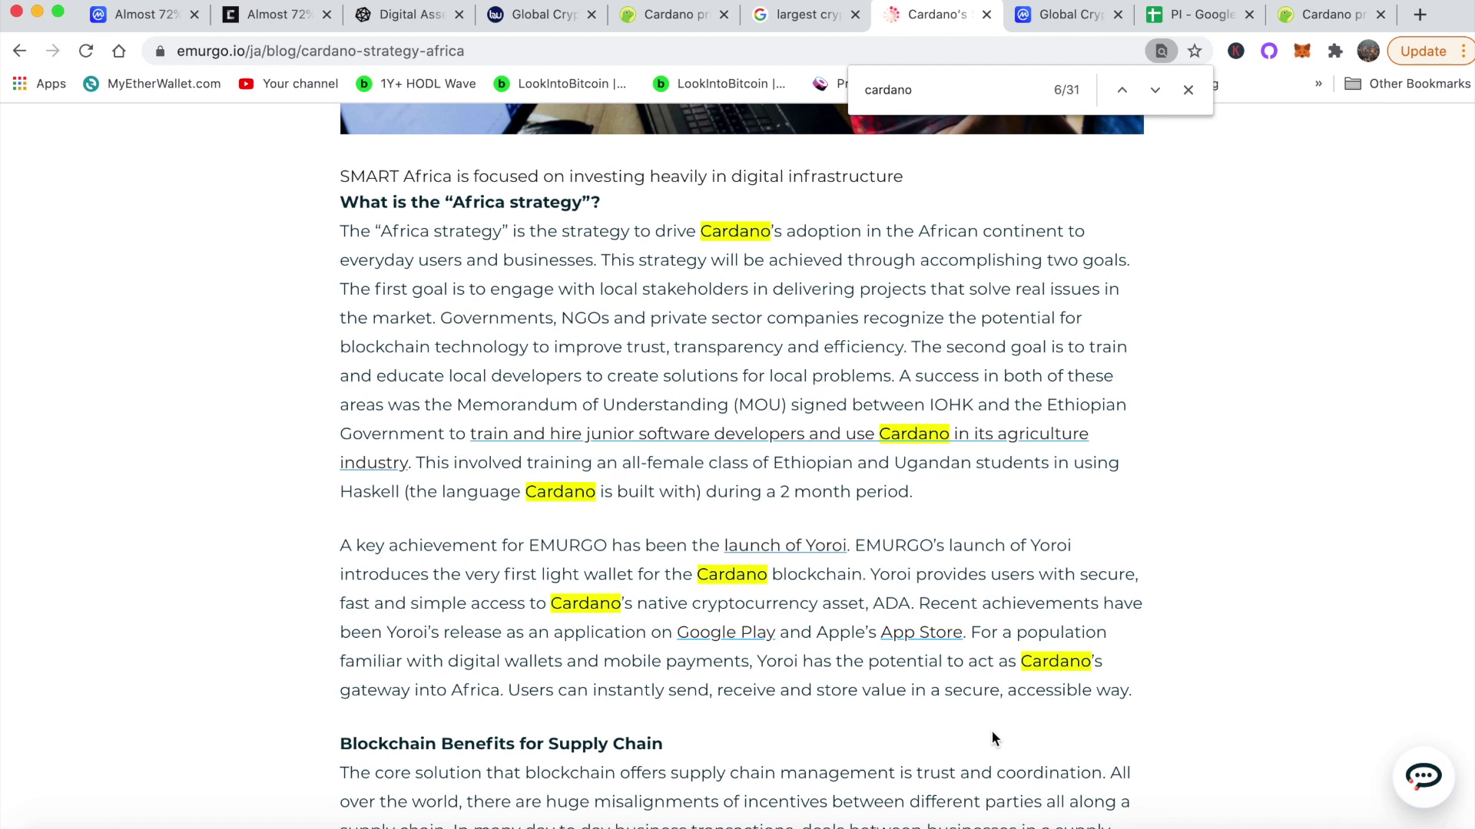
- Review Cardano's price and market cap on CoinGecko, and open CoinMarketCap's market dominance chart
{"action": "left_click", "coordinate": [1328, 15]}
{"action": "left_click", "coordinate": [1288, 662]}
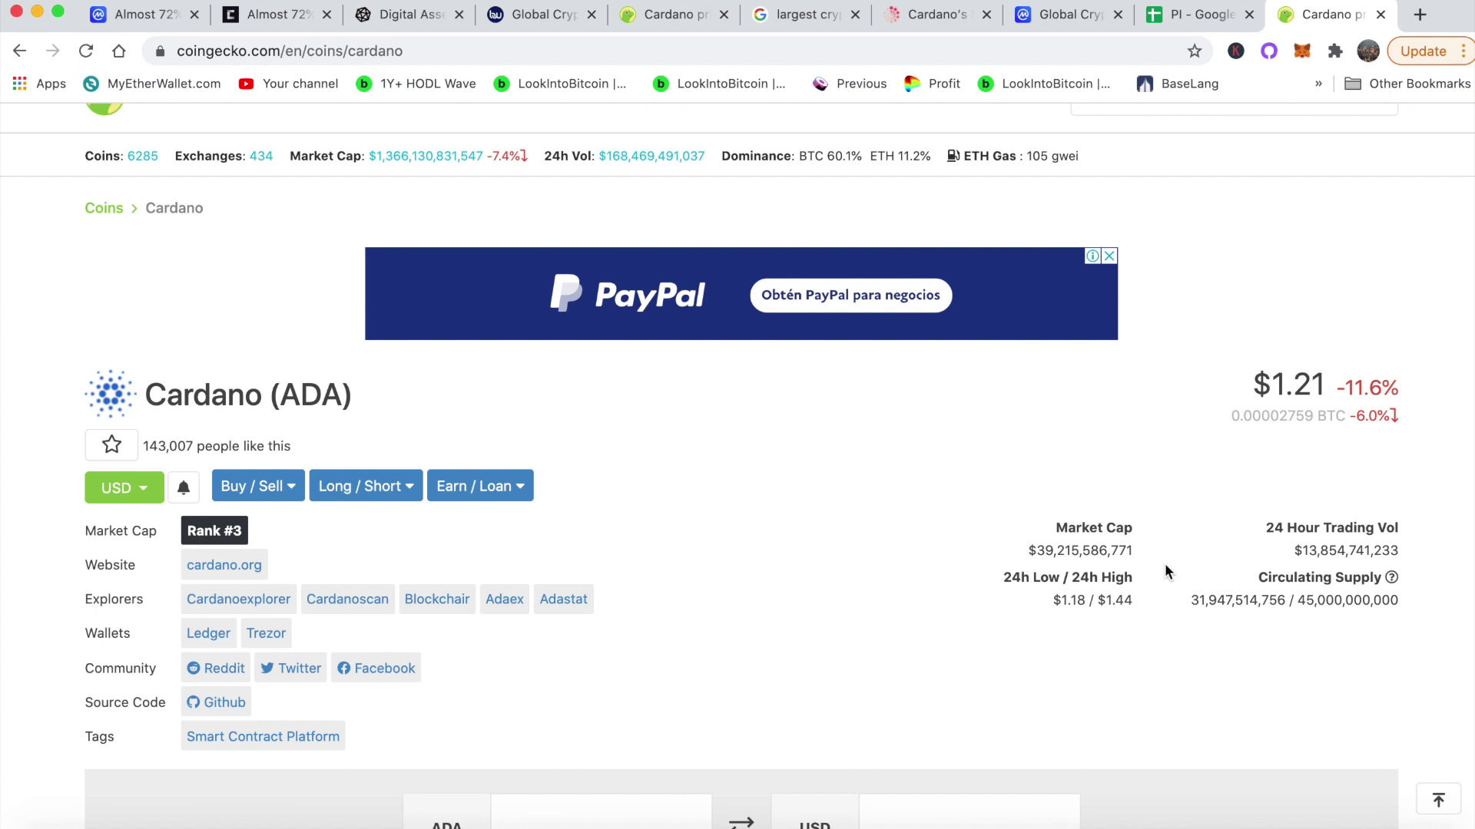
{"action": "left_click", "coordinate": [1067, 17]}
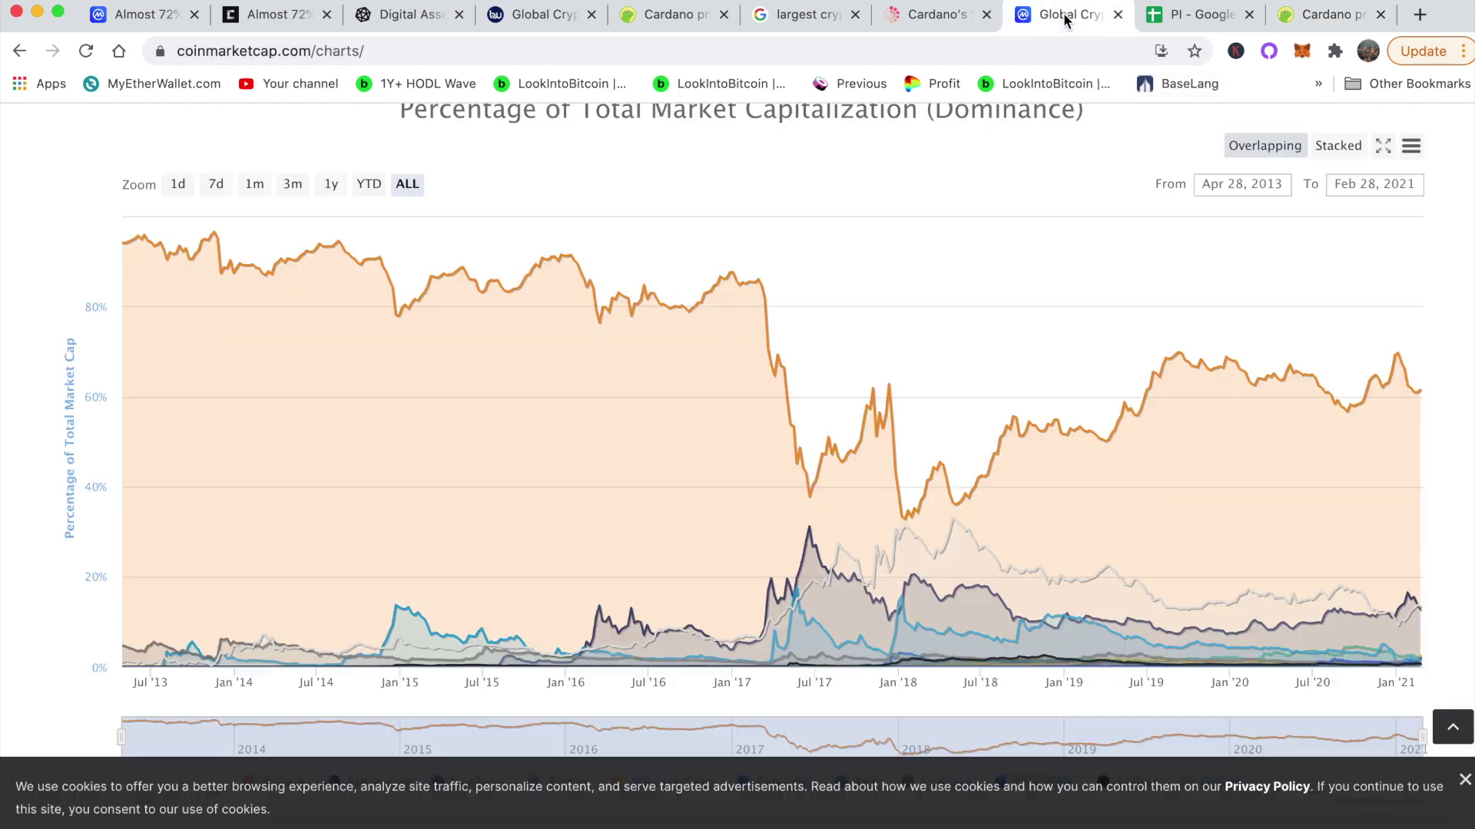
- Open the PI portfolio spreadsheet in Google Sheets and select ADA's percentage-of-portfolio cell
{"action": "left_click", "coordinate": [1177, 30]}
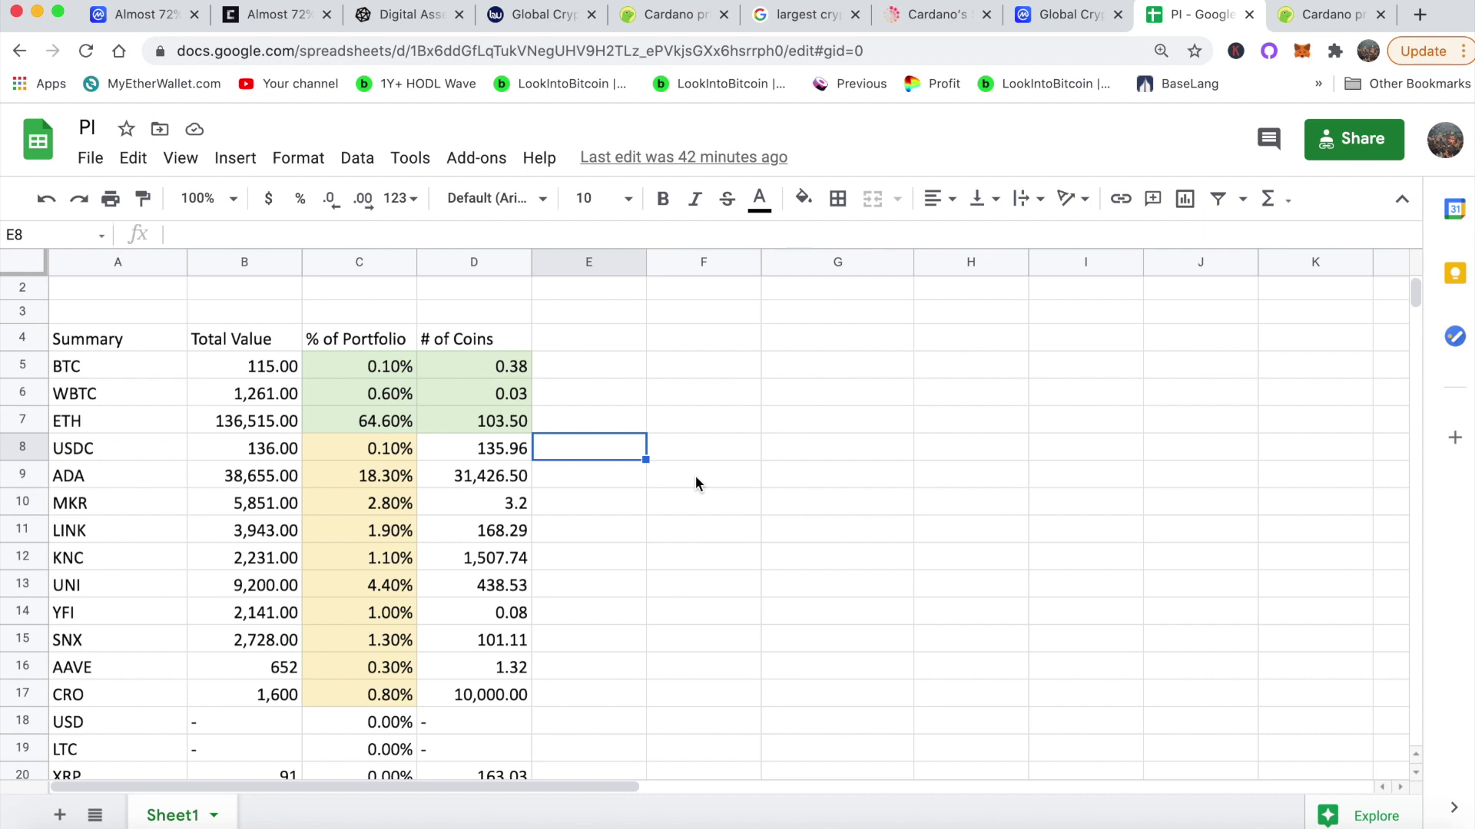
{"action": "left_click", "coordinate": [709, 532]}
{"action": "left_click", "coordinate": [365, 480]}
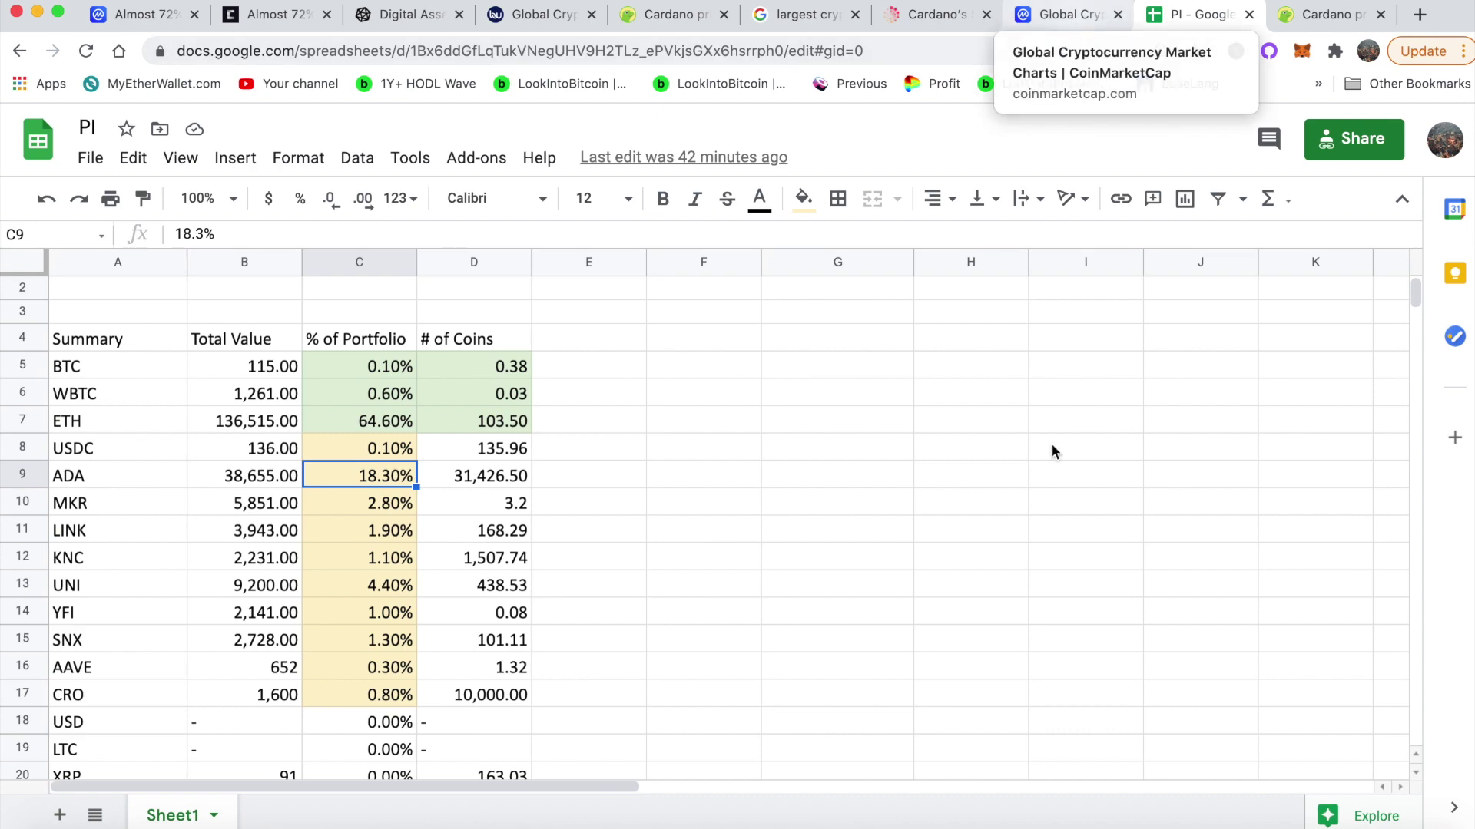
- Switch to the ETH Retirement Video workbook in Excel and select Cardano's total supply value on Sheet2
{"action": "left_click", "coordinate": [1375, 813]}
{"action": "left_click", "coordinate": [581, 432]}
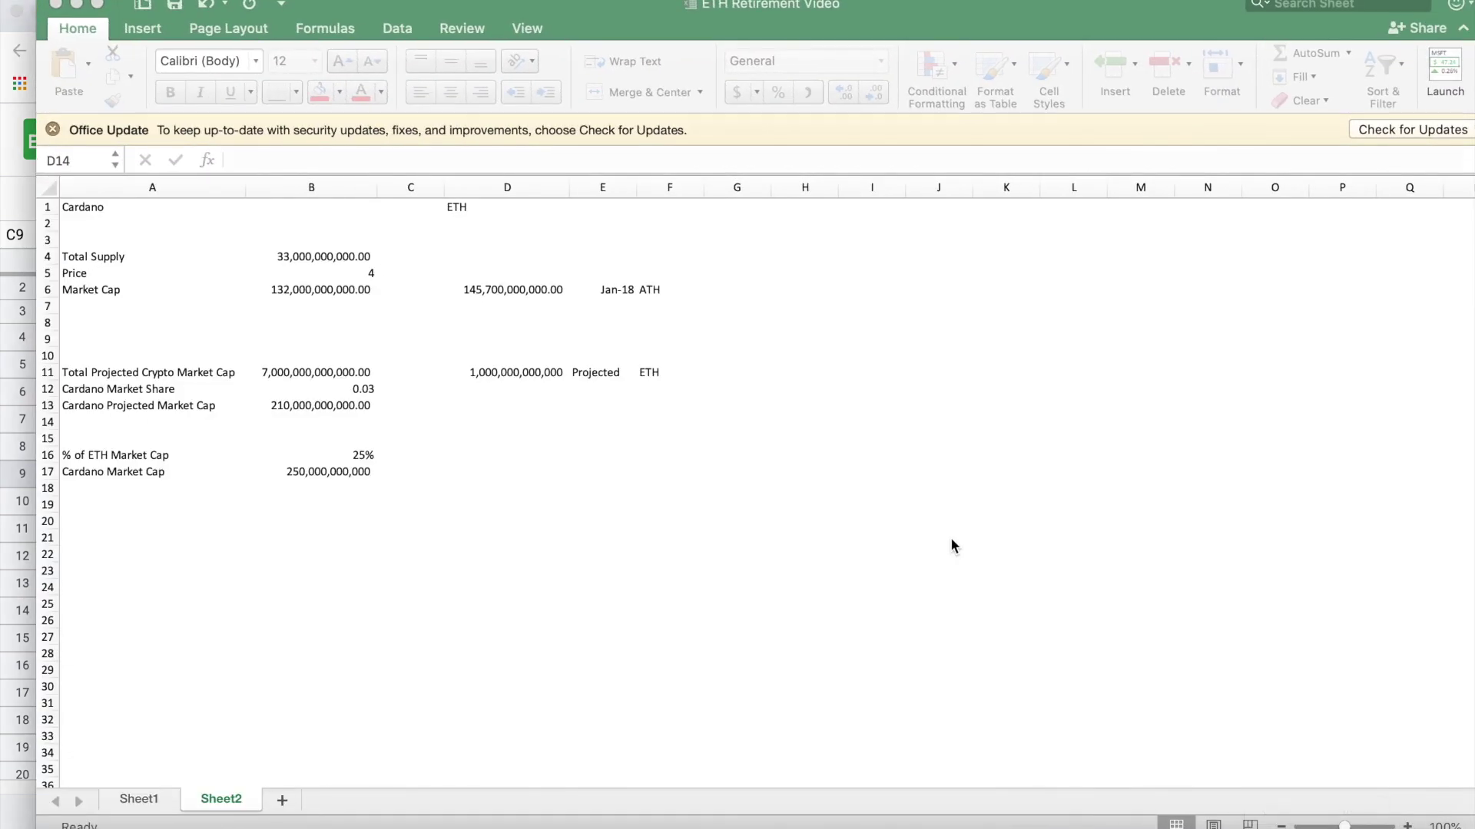
{"action": "left_click", "coordinate": [256, 338]}
{"action": "left_click", "coordinate": [334, 260]}
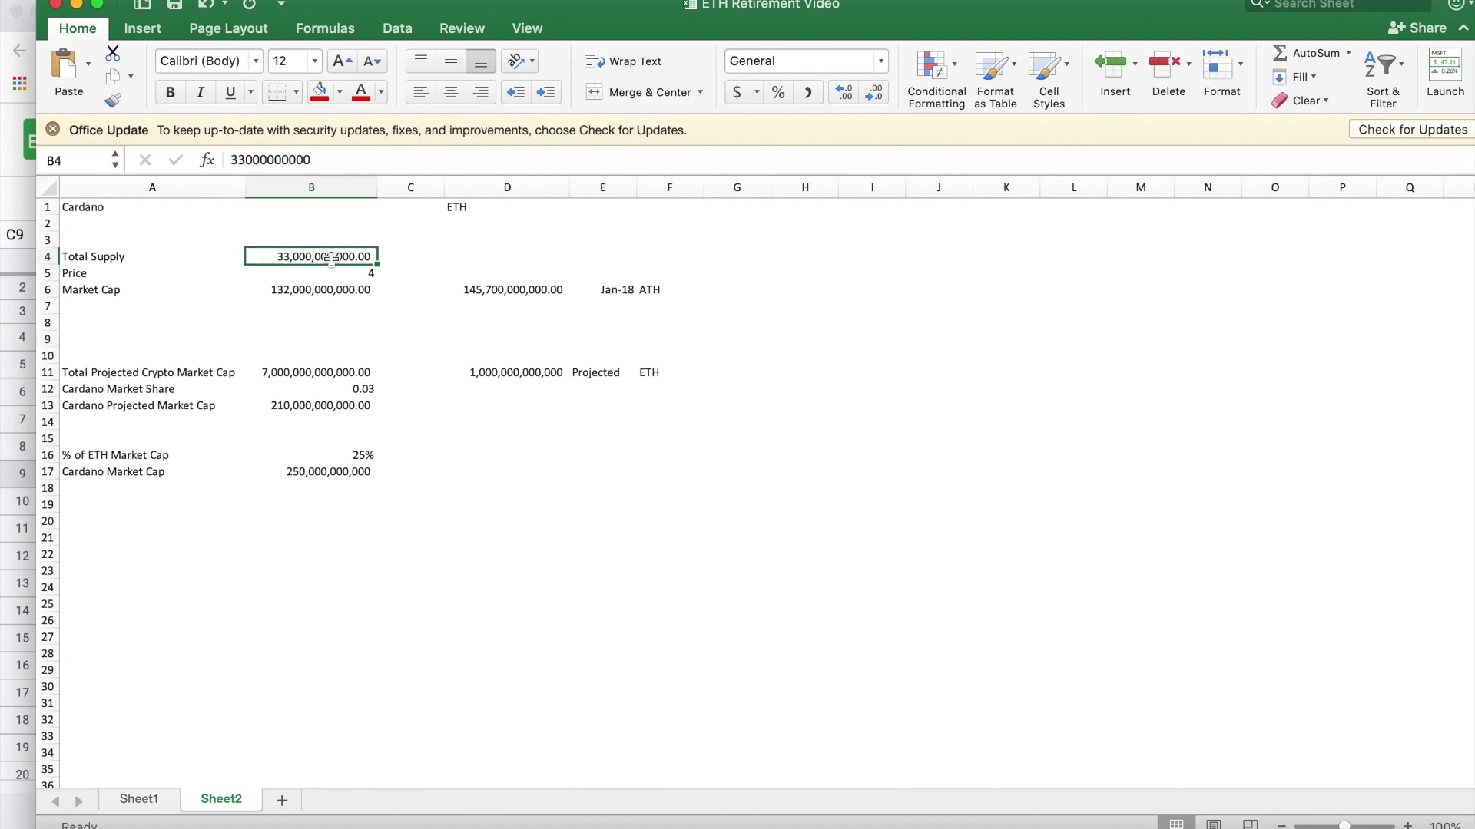
- Highlight Cardano's circulating supply on its CoinGecko page in Chrome and return to the Excel workbook
{"action": "left_click", "coordinate": [329, 823]}
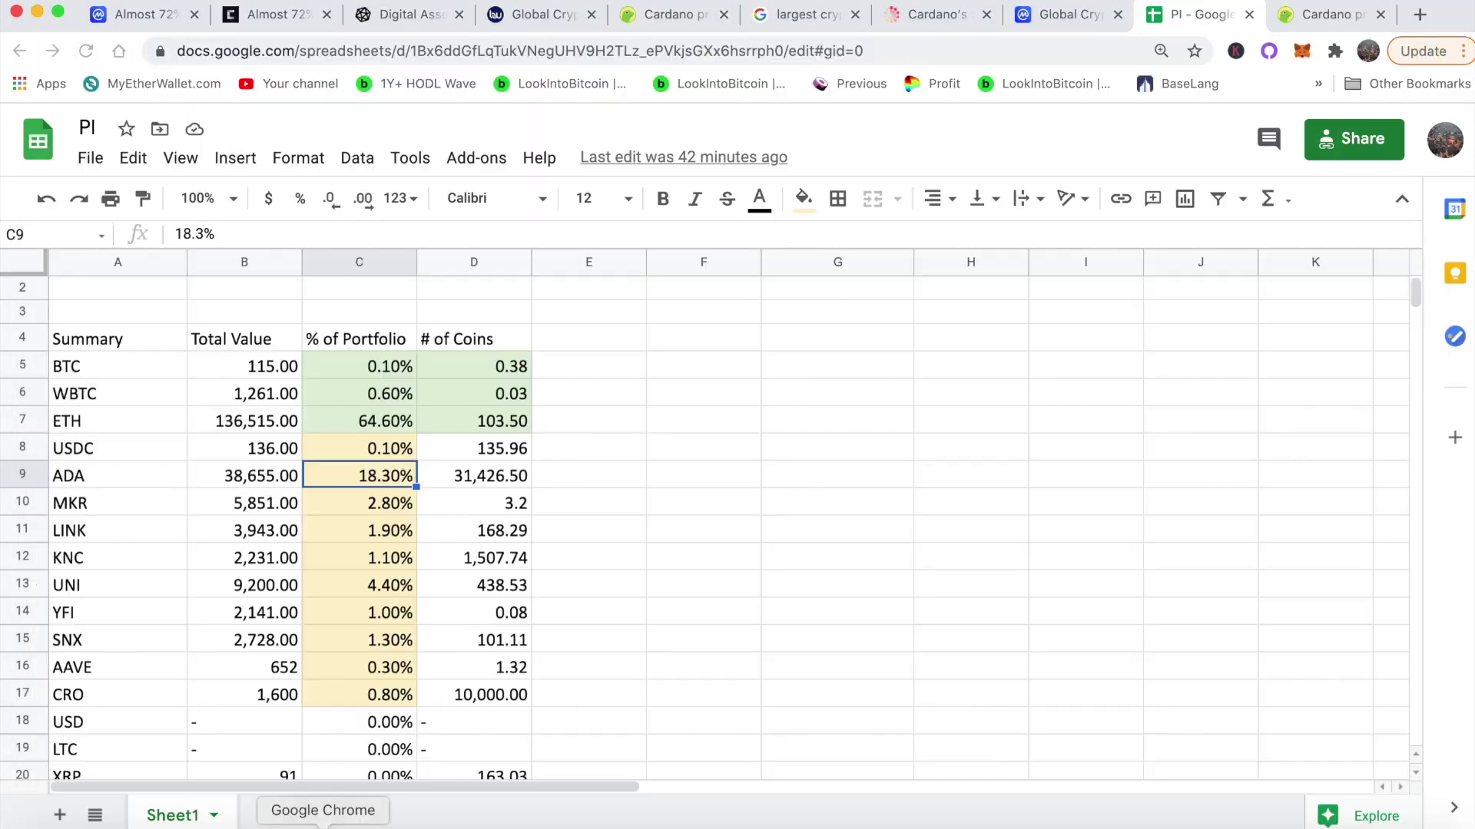
{"action": "left_click", "coordinate": [1351, 23]}
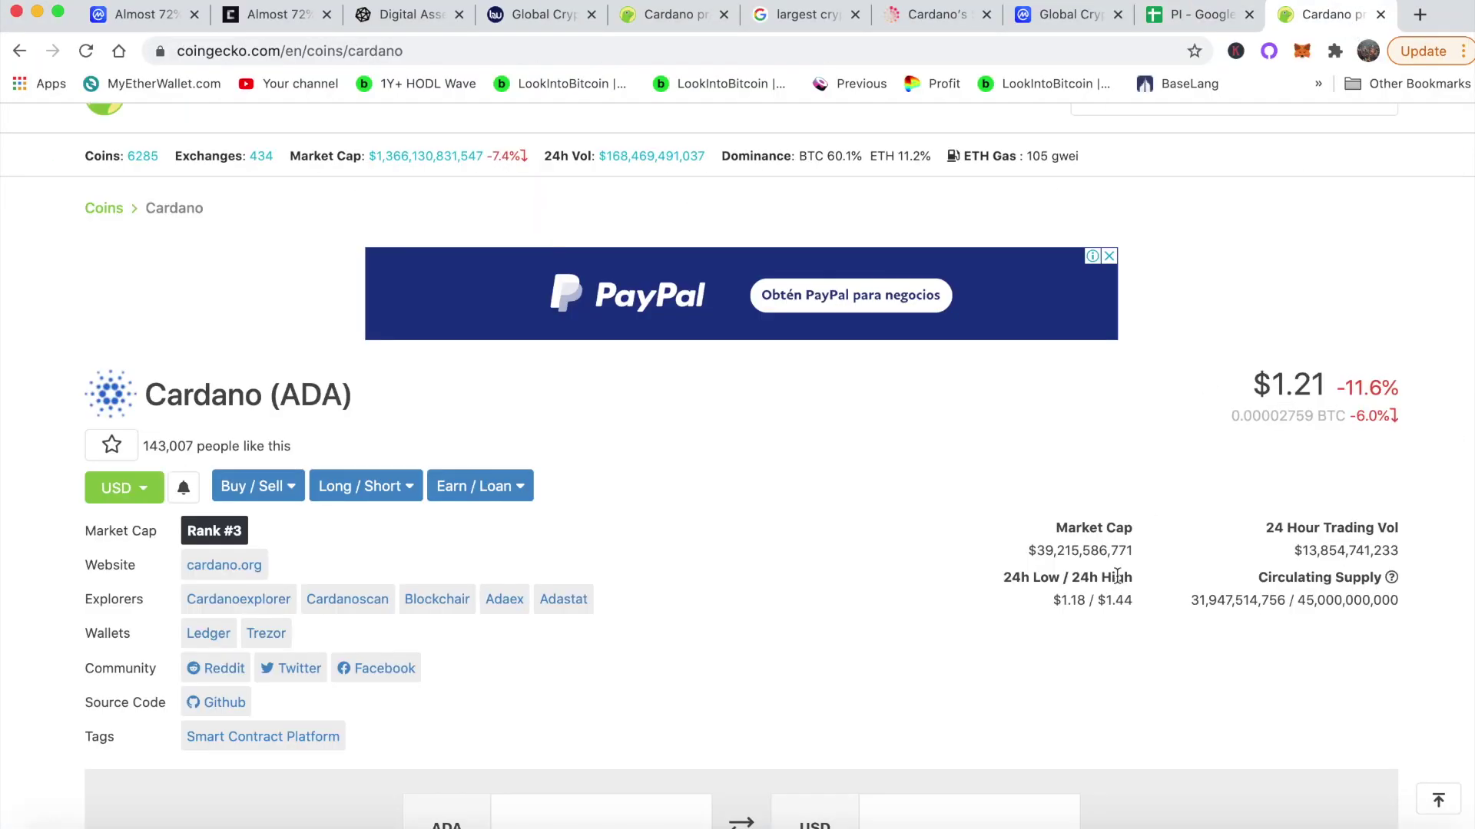
{"action": "left_click_drag", "start_coordinate": [1287, 601], "coordinate": [1174, 599]}
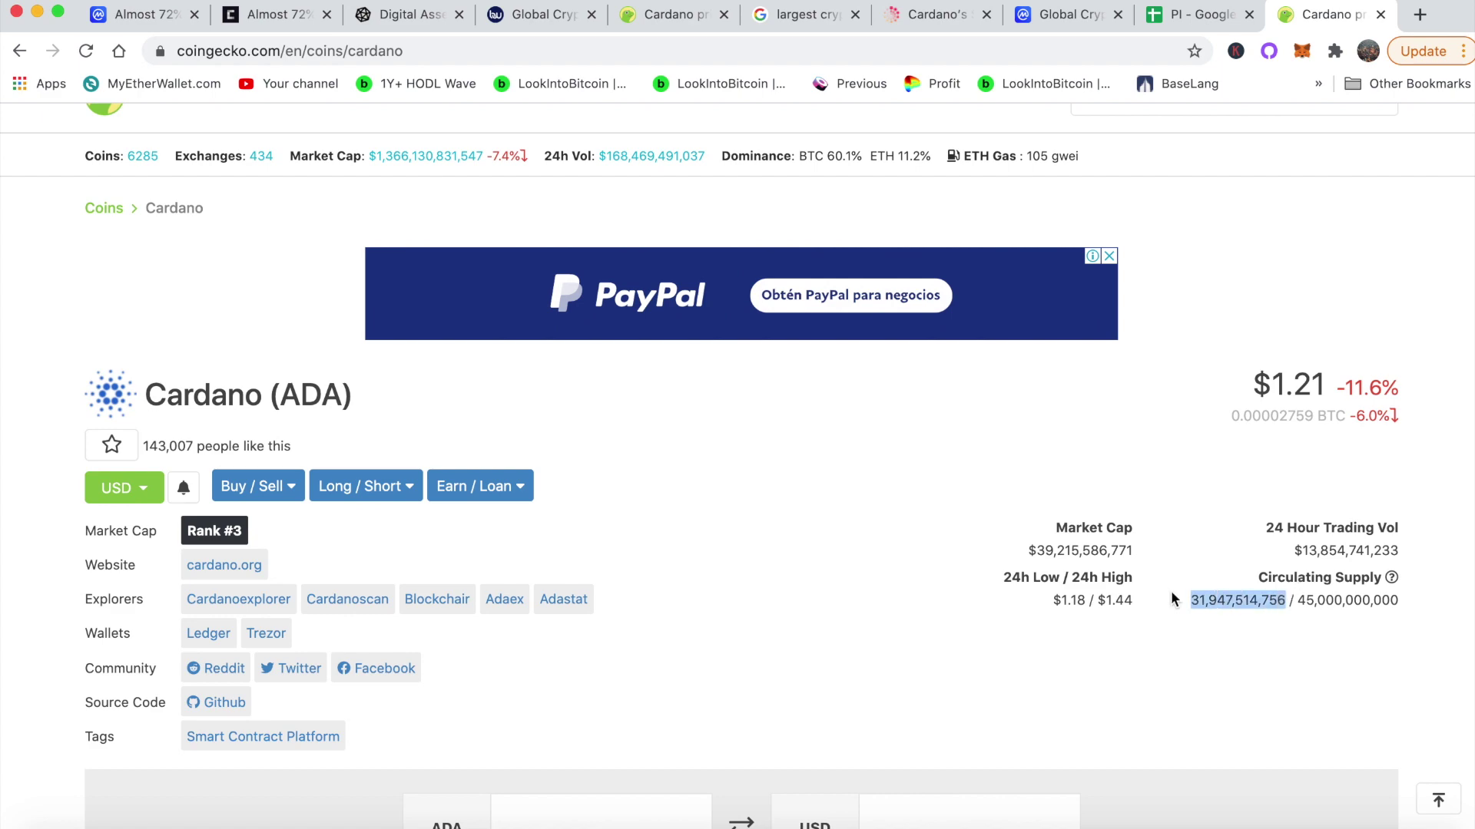
{"action": "left_click", "coordinate": [40, 12]}
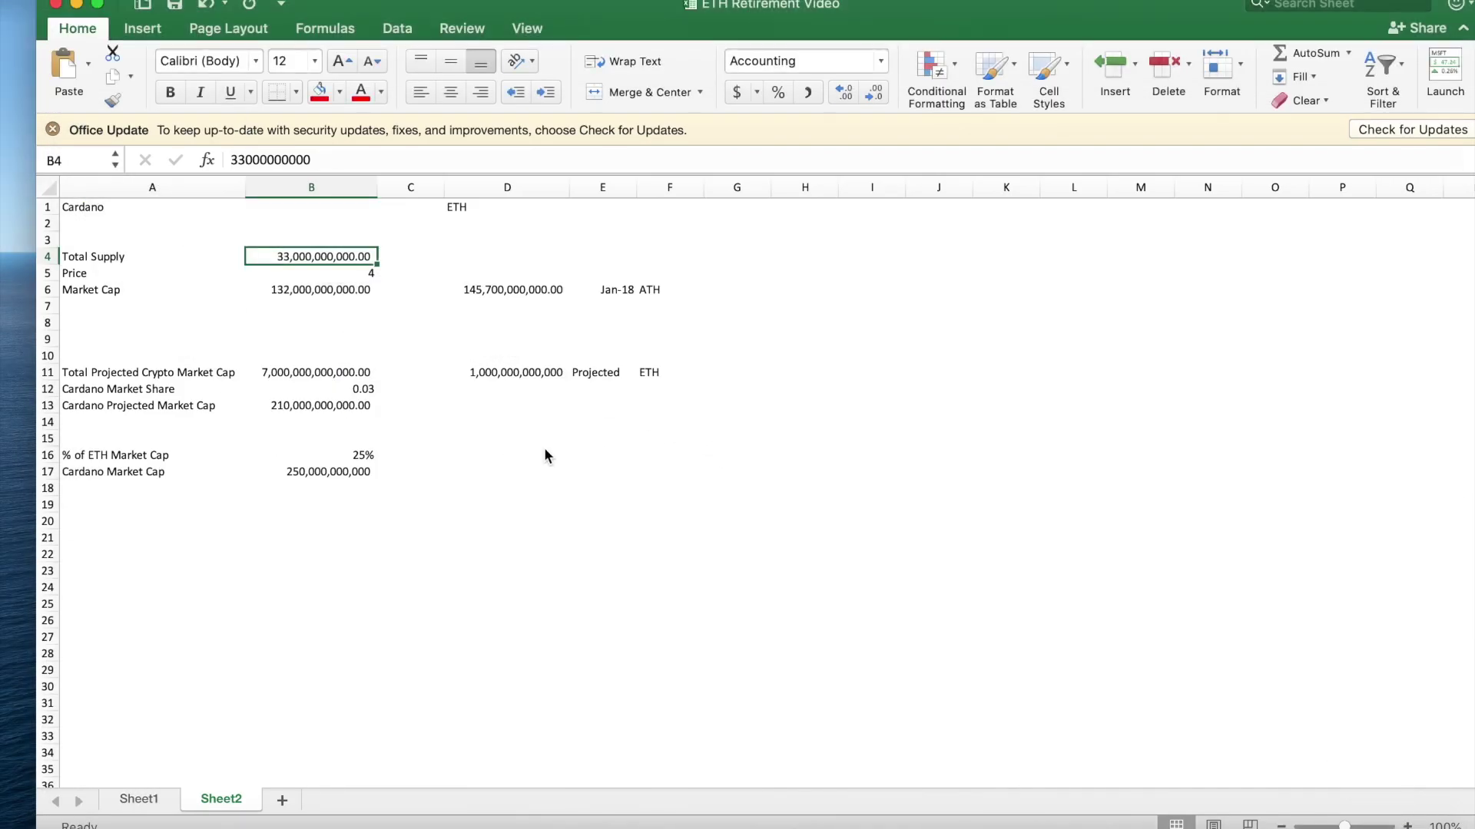
- Select the total projected crypto market cap, check Cardano's January 2018 share on CoinMarketCap's dominance chart, and return to Excel
{"action": "left_click", "coordinate": [323, 372]}
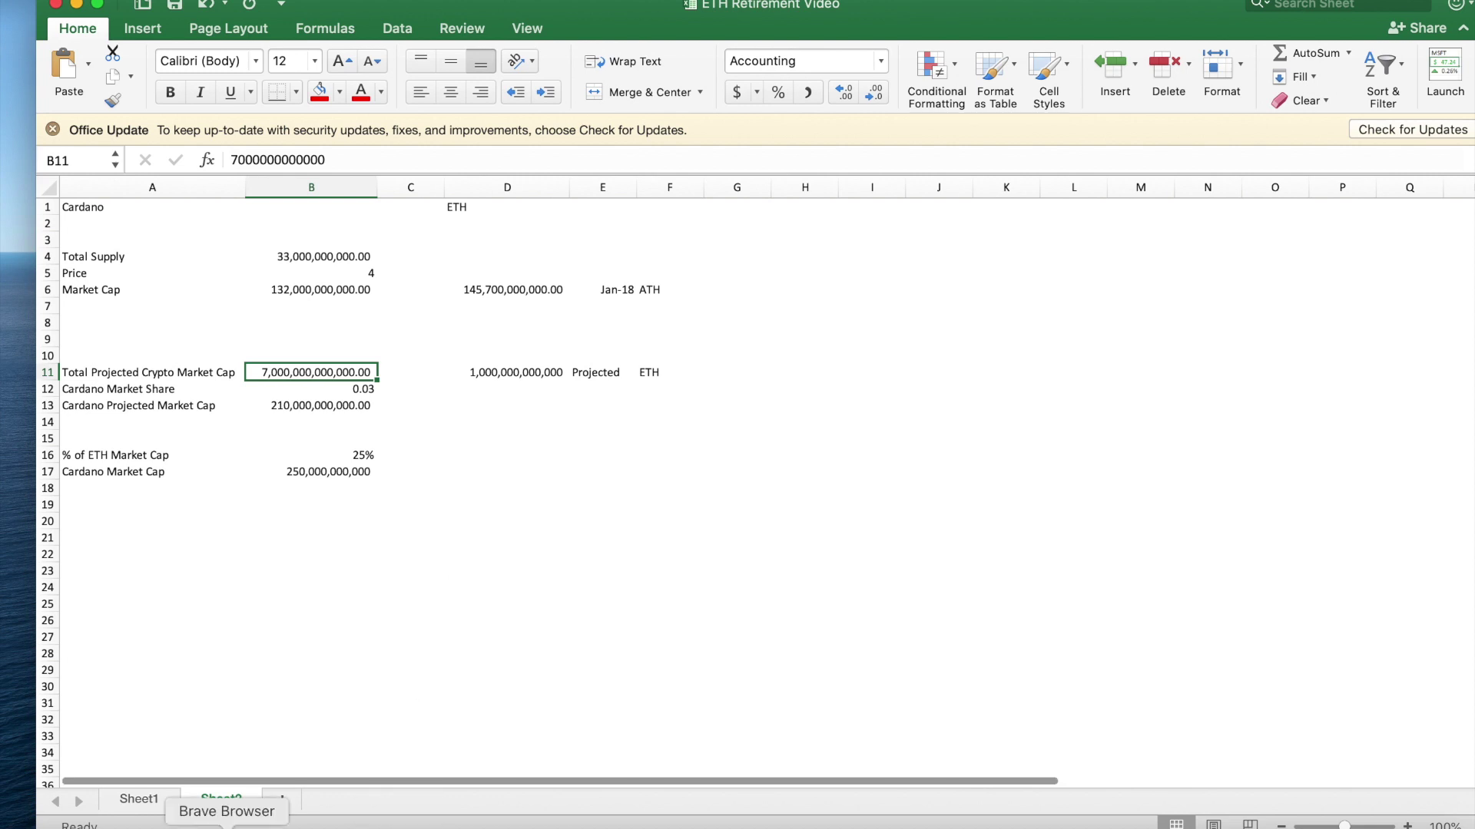
{"action": "left_click", "coordinate": [312, 825]}
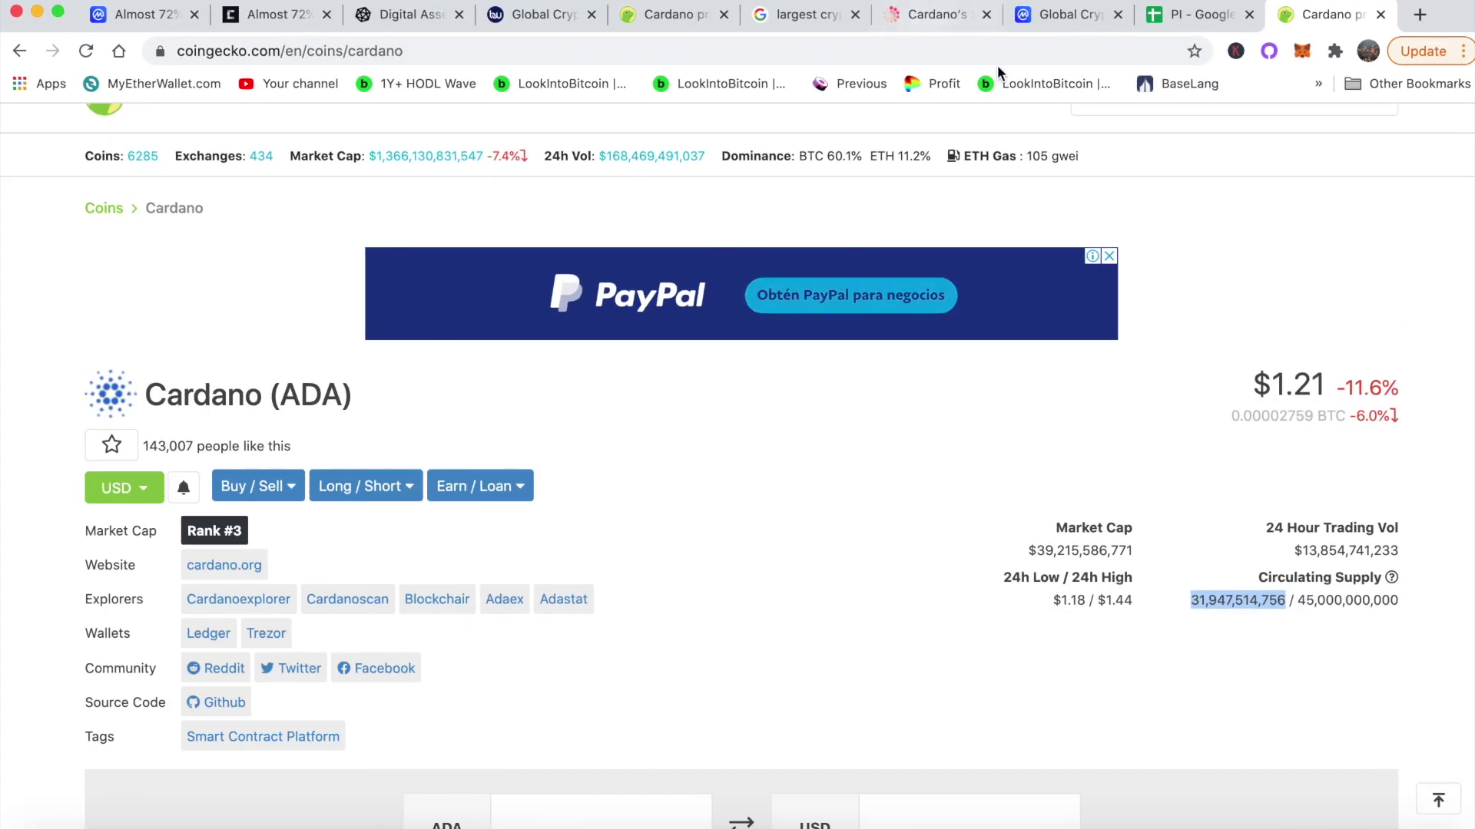
{"action": "left_click", "coordinate": [1029, 16]}
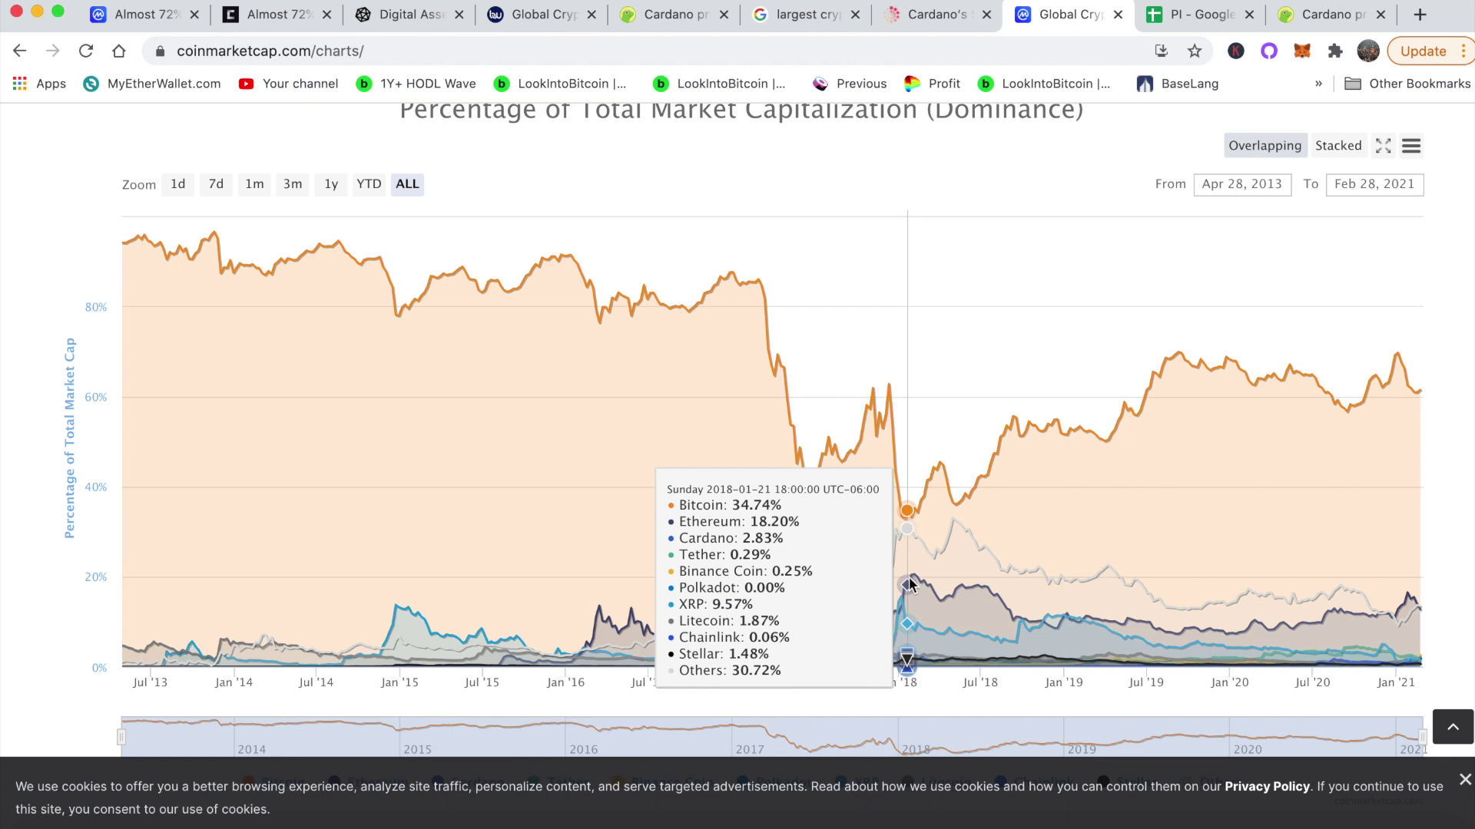
{"action": "key", "text": "super+Tab"}
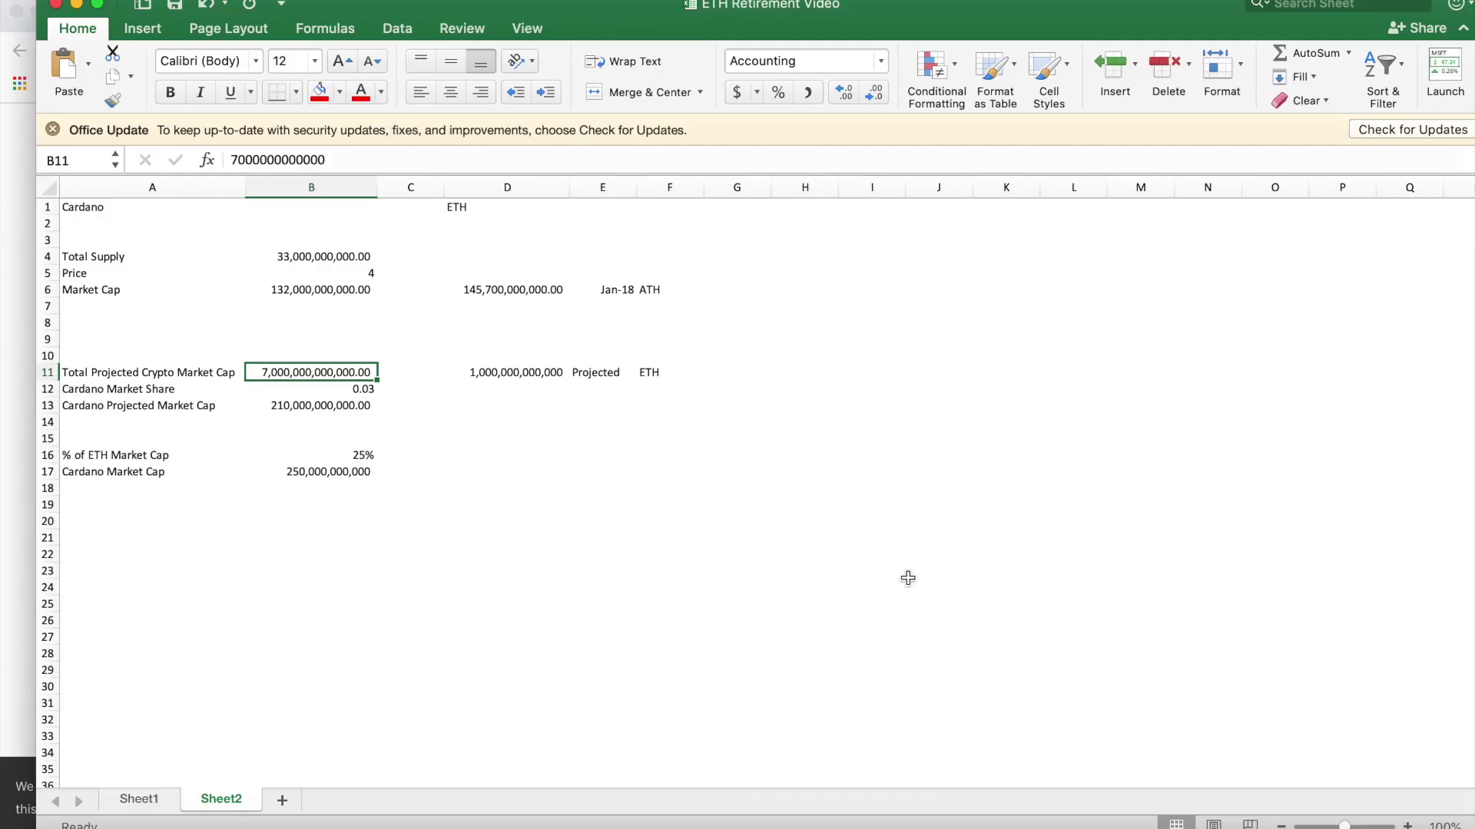
- Examine the total projected crypto market cap, Cardano's market share and the formula for Cardano's projected market cap
{"action": "left_click", "coordinate": [388, 522]}
{"action": "left_click", "coordinate": [436, 443]}
{"action": "left_click", "coordinate": [309, 371]}
{"action": "key", "text": "Left"}
{"action": "key", "text": "Right"}
{"action": "key", "text": "Down"}
{"action": "key", "text": "Down"}
{"action": "key", "text": "Left"}
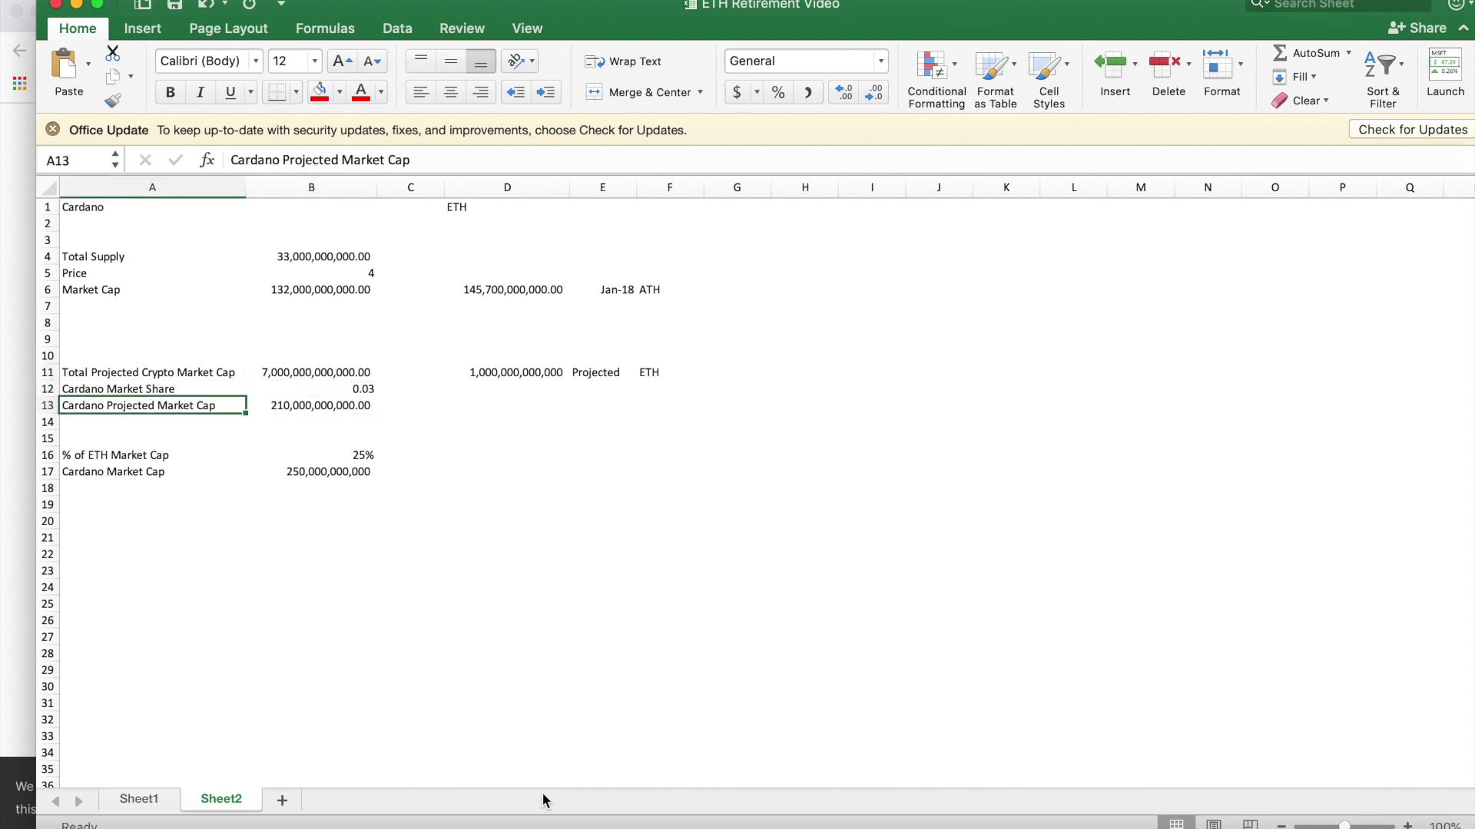
{"action": "key", "text": "Right"}
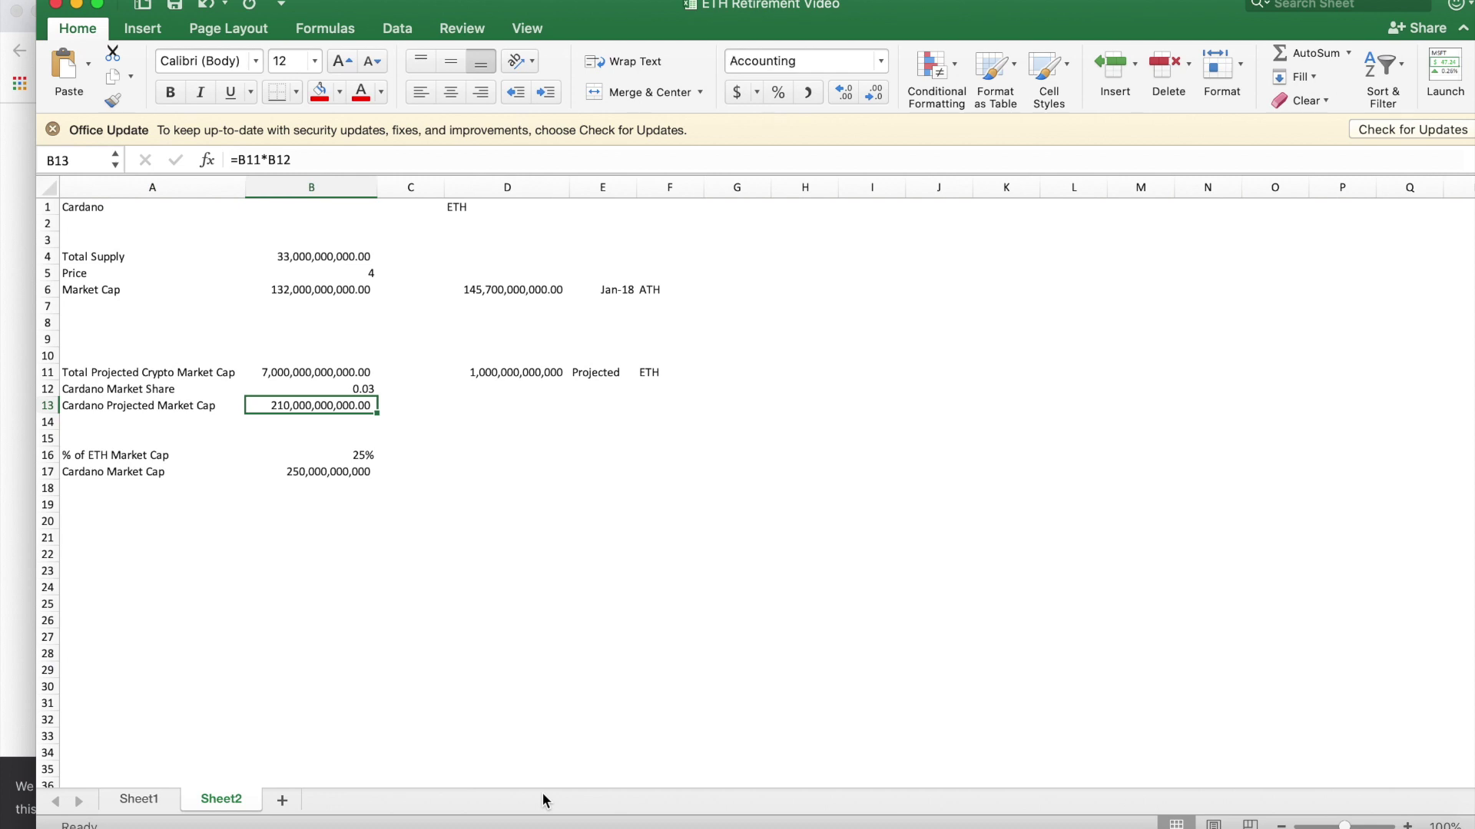
- Set Cardano's price in B5 to 10 to test the resulting market cap
{"action": "key", "text": "Up"}
{"action": "key", "text": "Up"}
{"action": "key", "text": "Up"}
{"action": "key", "text": "Up"}
{"action": "key", "text": "Up"}
{"action": "key", "text": "Up"}
{"action": "key", "text": "Up"}
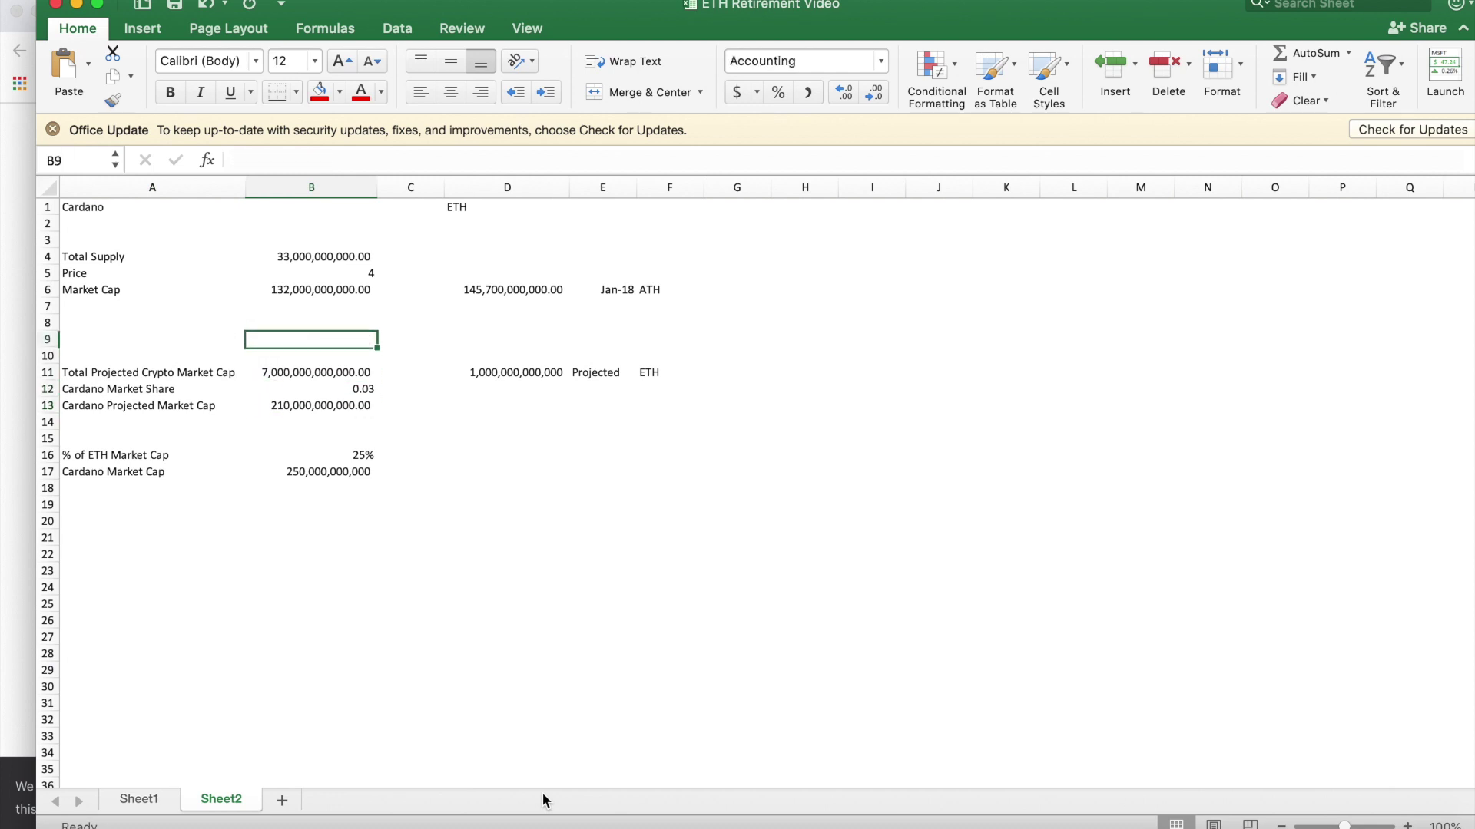
{"action": "key", "text": "Up"}
{"action": "type", "text": "10"}
{"action": "key", "text": "Return"}
{"action": "key", "text": "Up"}
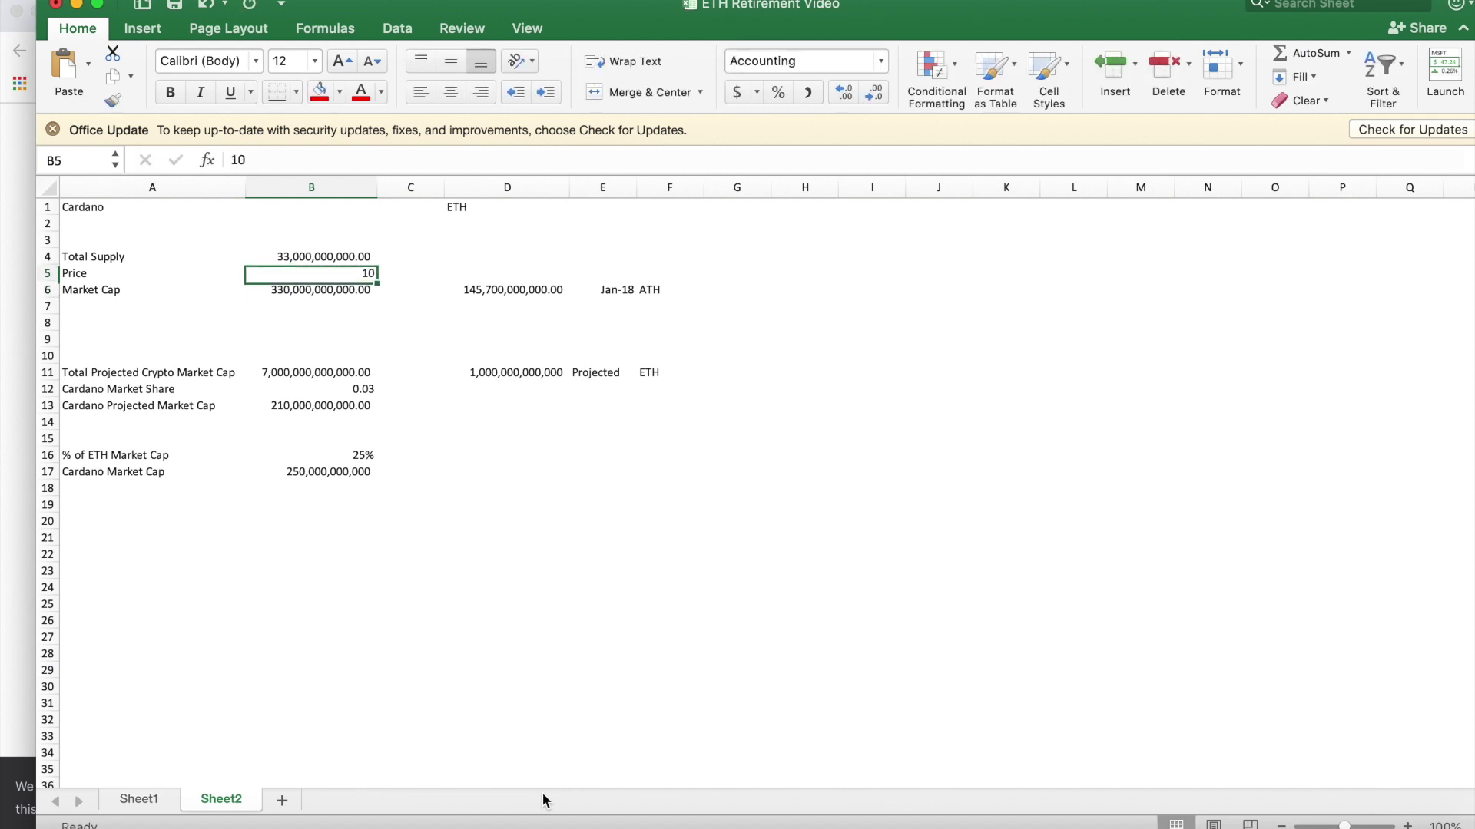
- Try Cardano prices of 8, 7 and 6 in B5 against the projected market cap
{"action": "type", "text": "8"}
{"action": "key", "text": "Return"}
{"action": "key", "text": "Up"}
{"action": "type", "text": "7"}
{"action": "key", "text": "Return"}
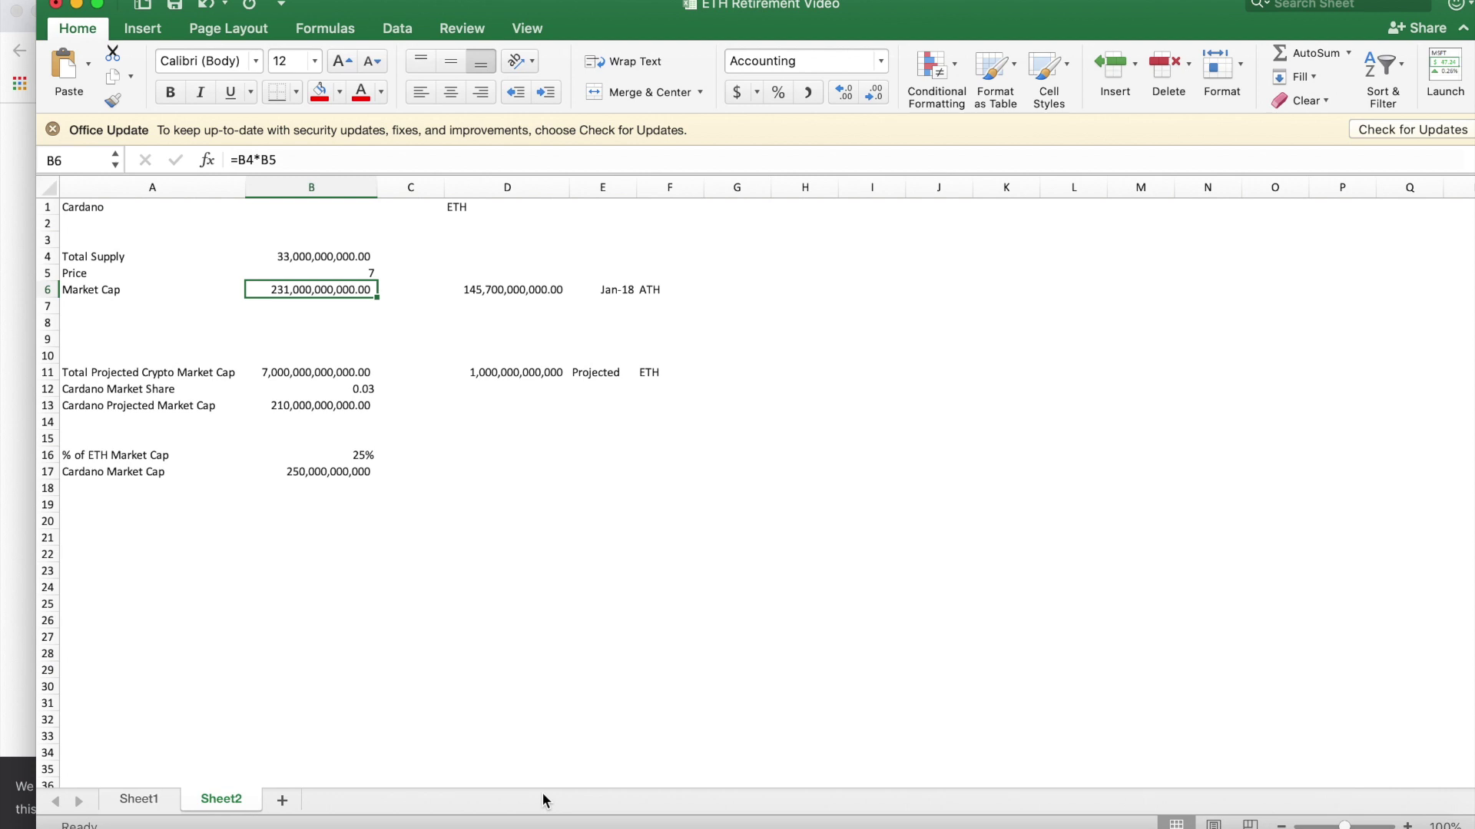
{"action": "key", "text": "Up"}
{"action": "type", "text": "6"}
{"action": "key", "text": "Return"}
{"action": "key", "text": "Up"}
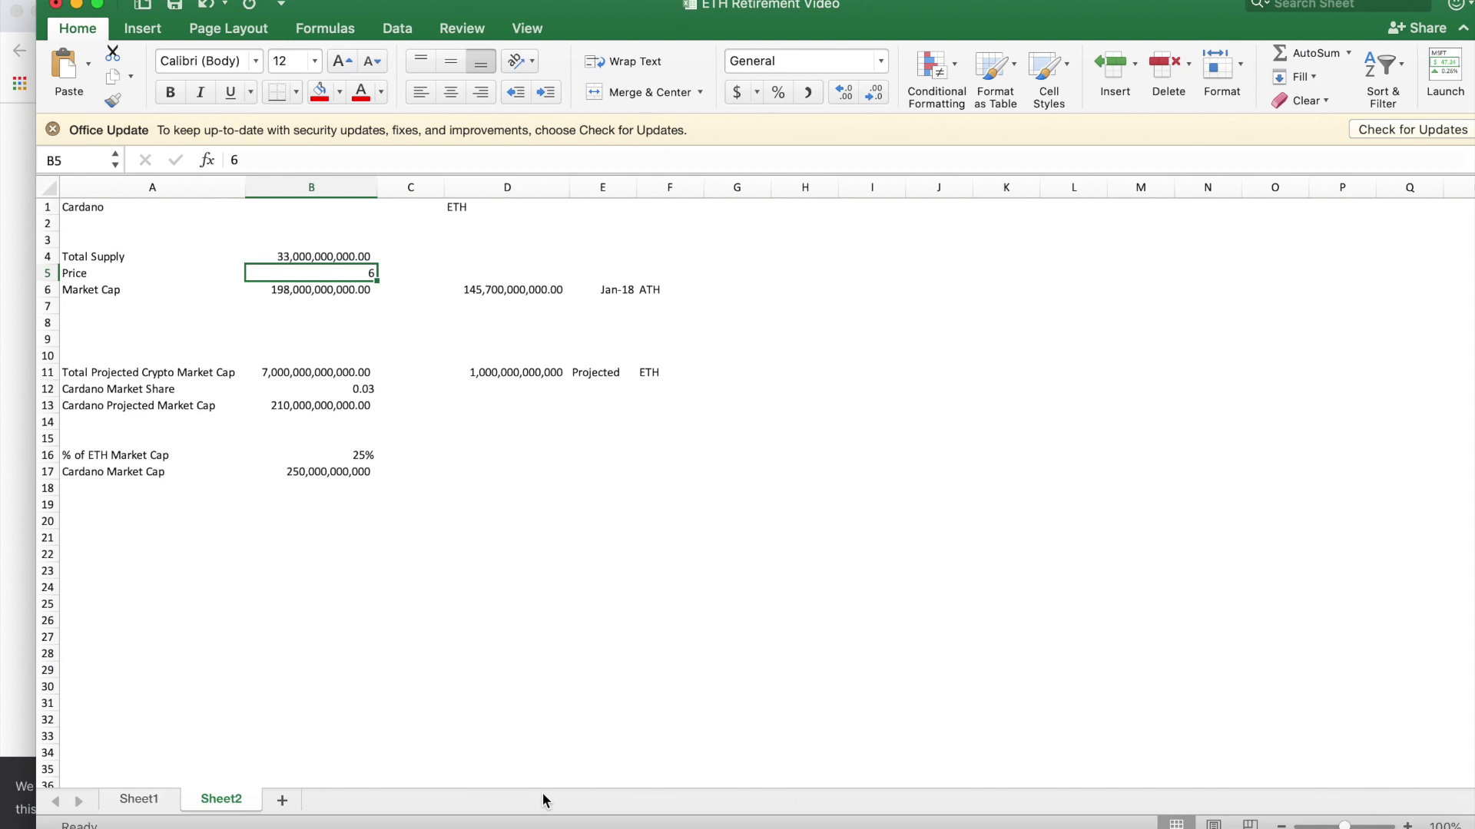
- Set the Cardano Market Share in B12 to .05
{"action": "key", "text": "Down"}
{"action": "key", "text": "Down"}
{"action": "key", "text": "Down"}
{"action": "key", "text": "Down"}
{"action": "key", "text": "Down"}
{"action": "key", "text": "Down"}
{"action": "key", "text": "Down"}
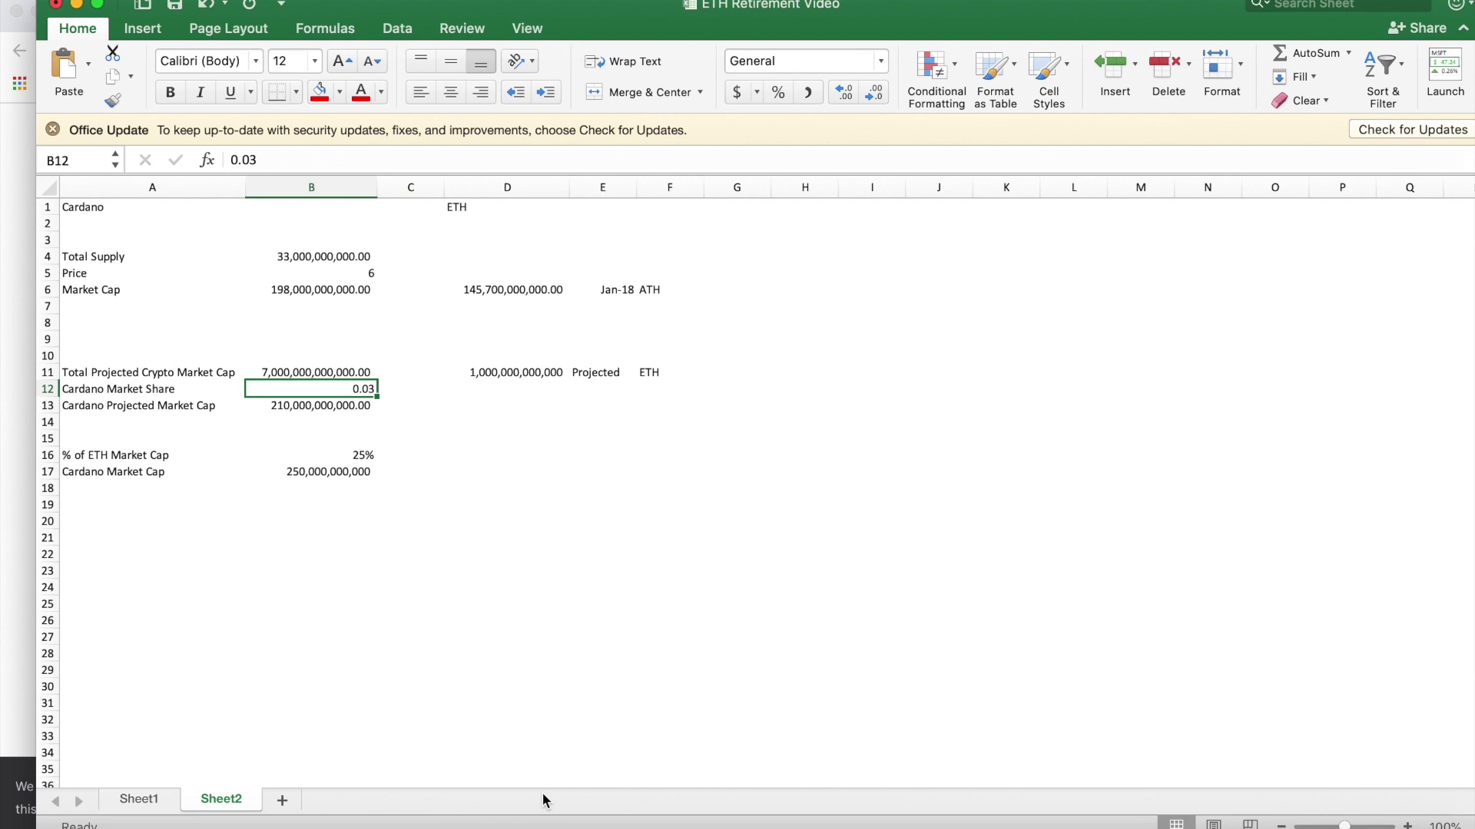
{"action": "key", "text": "Left"}
{"action": "key", "text": "Right"}
{"action": "key", "text": "Up"}
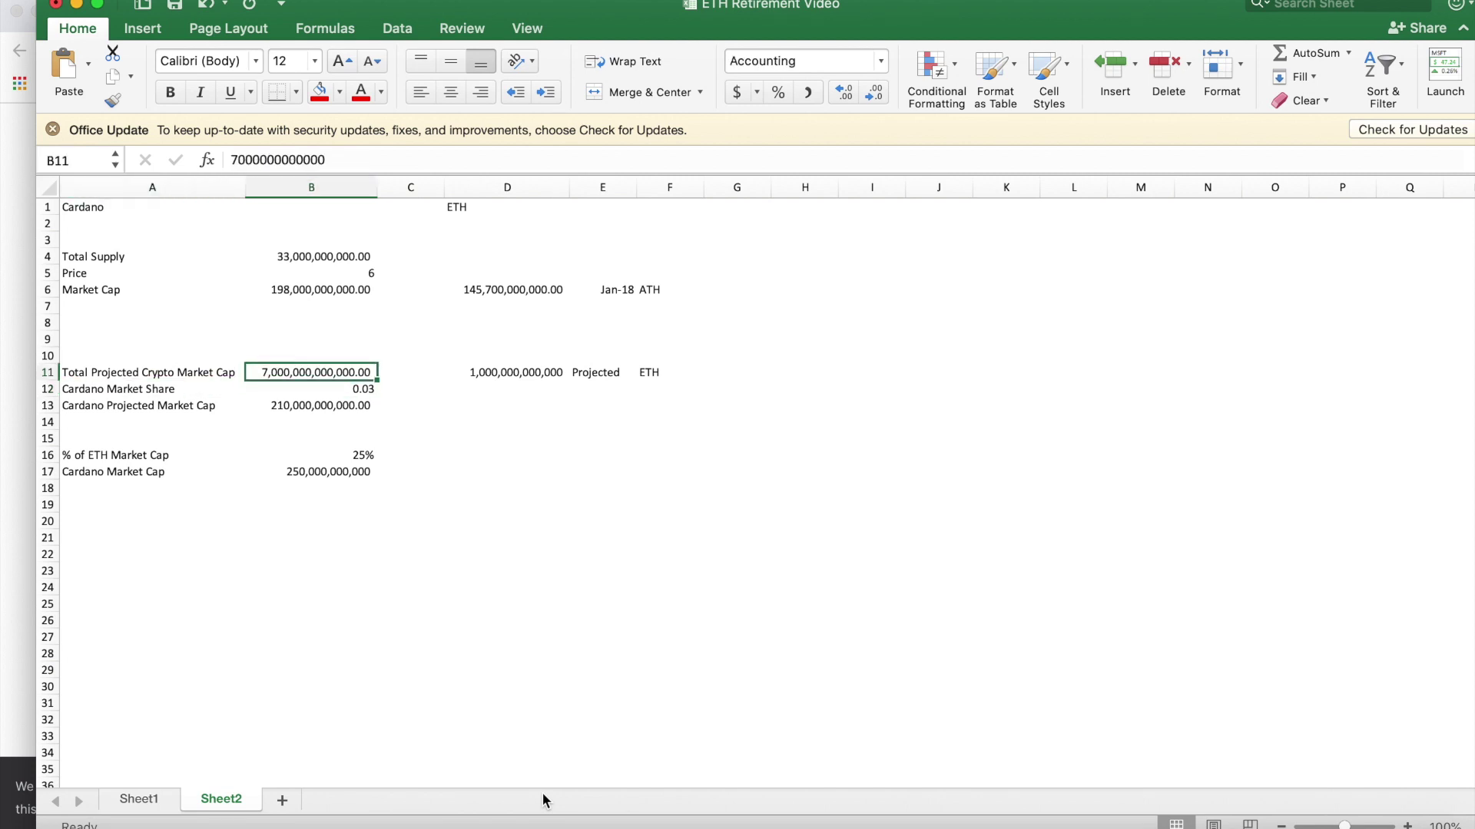
{"action": "key", "text": "Down"}
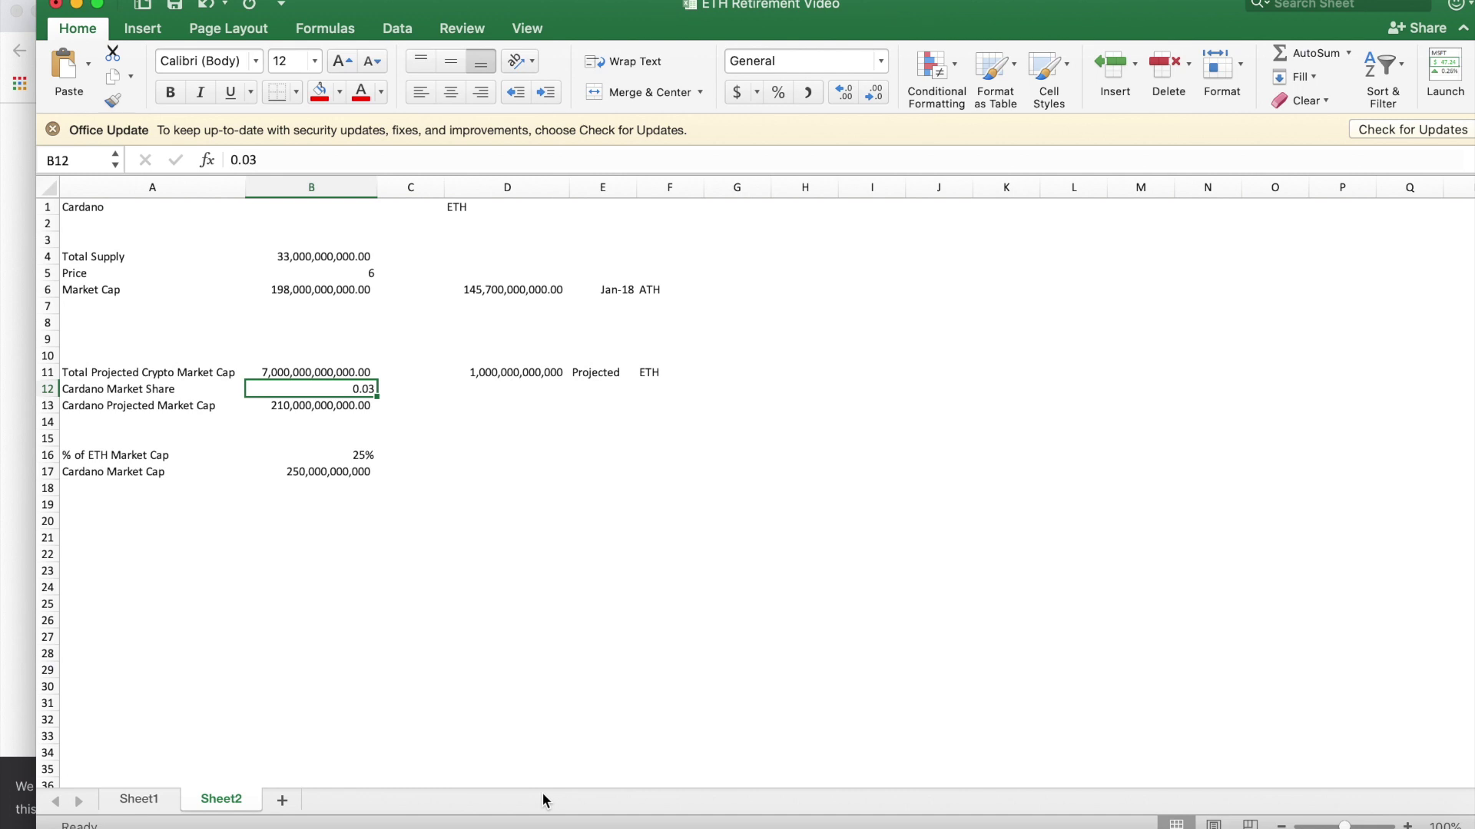
{"action": "type", "text": ".05"}
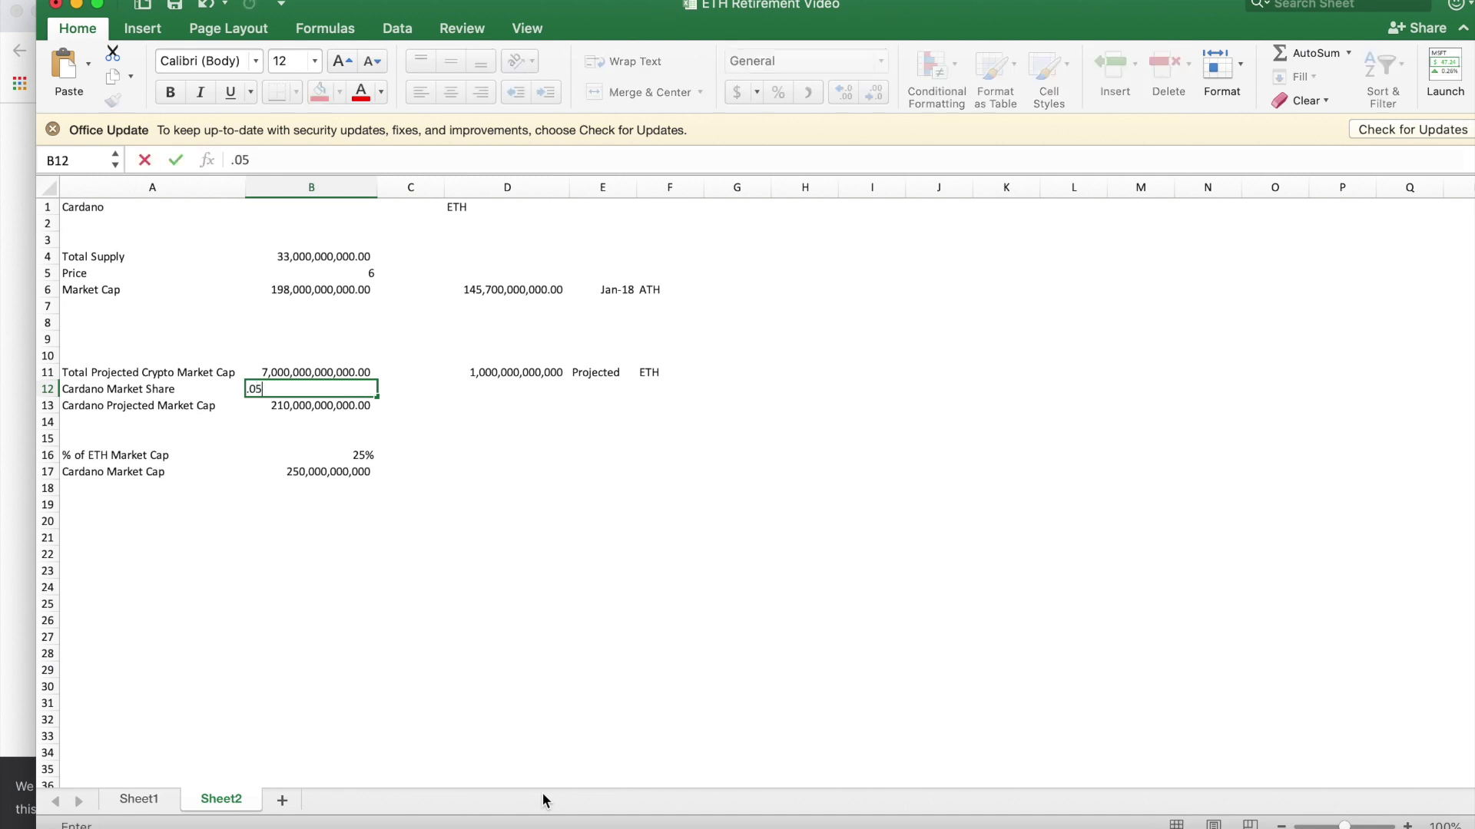
{"action": "key", "text": "Return"}
{"action": "key", "text": "Return"}
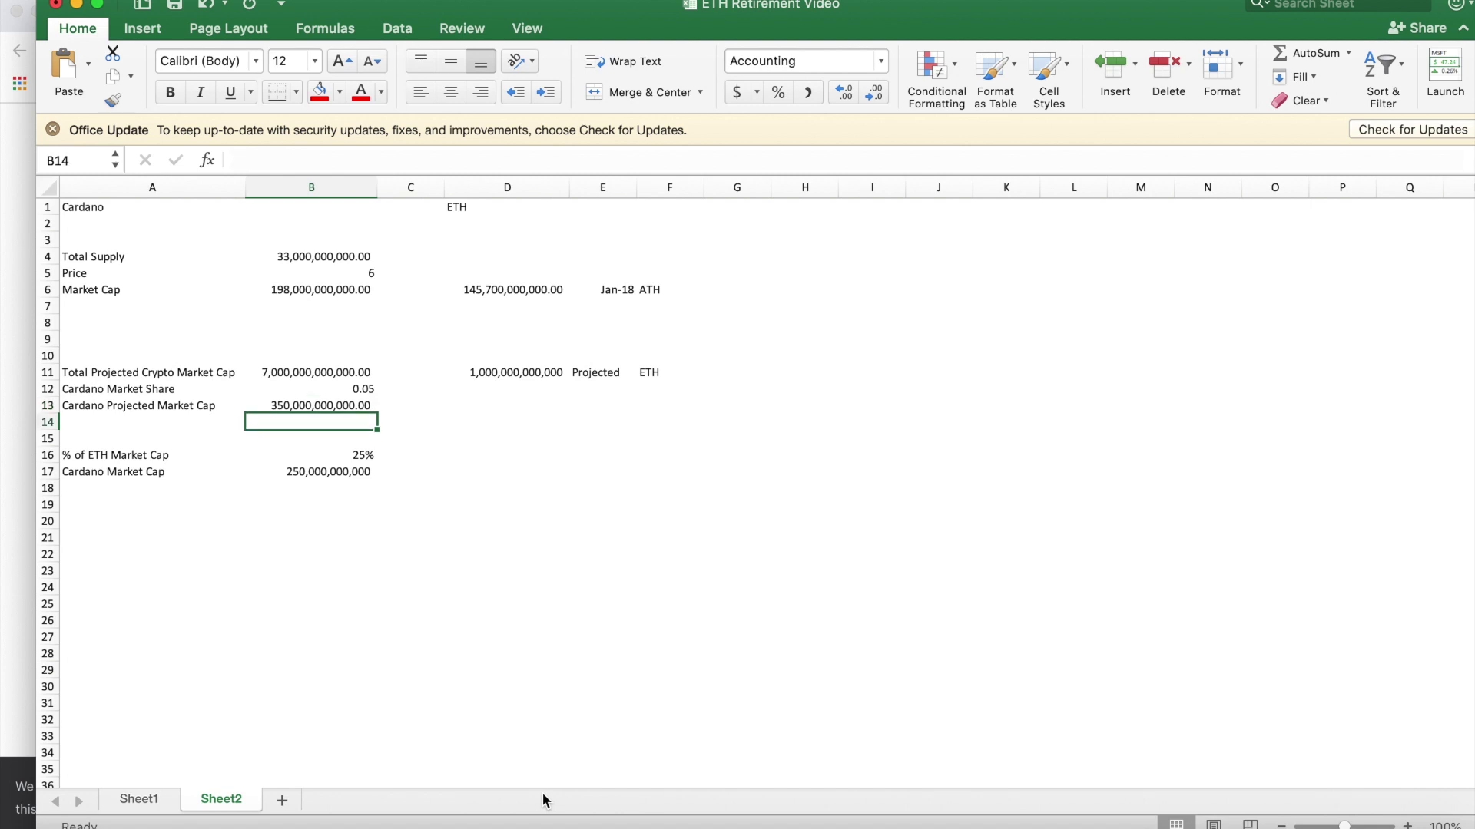
- Review the total projected crypto market cap, Cardano's market share and Cardano's projected market cap in rows 11 to 13
{"action": "key", "text": "Up"}
{"action": "key", "text": "Up"}
{"action": "key", "text": "Up"}
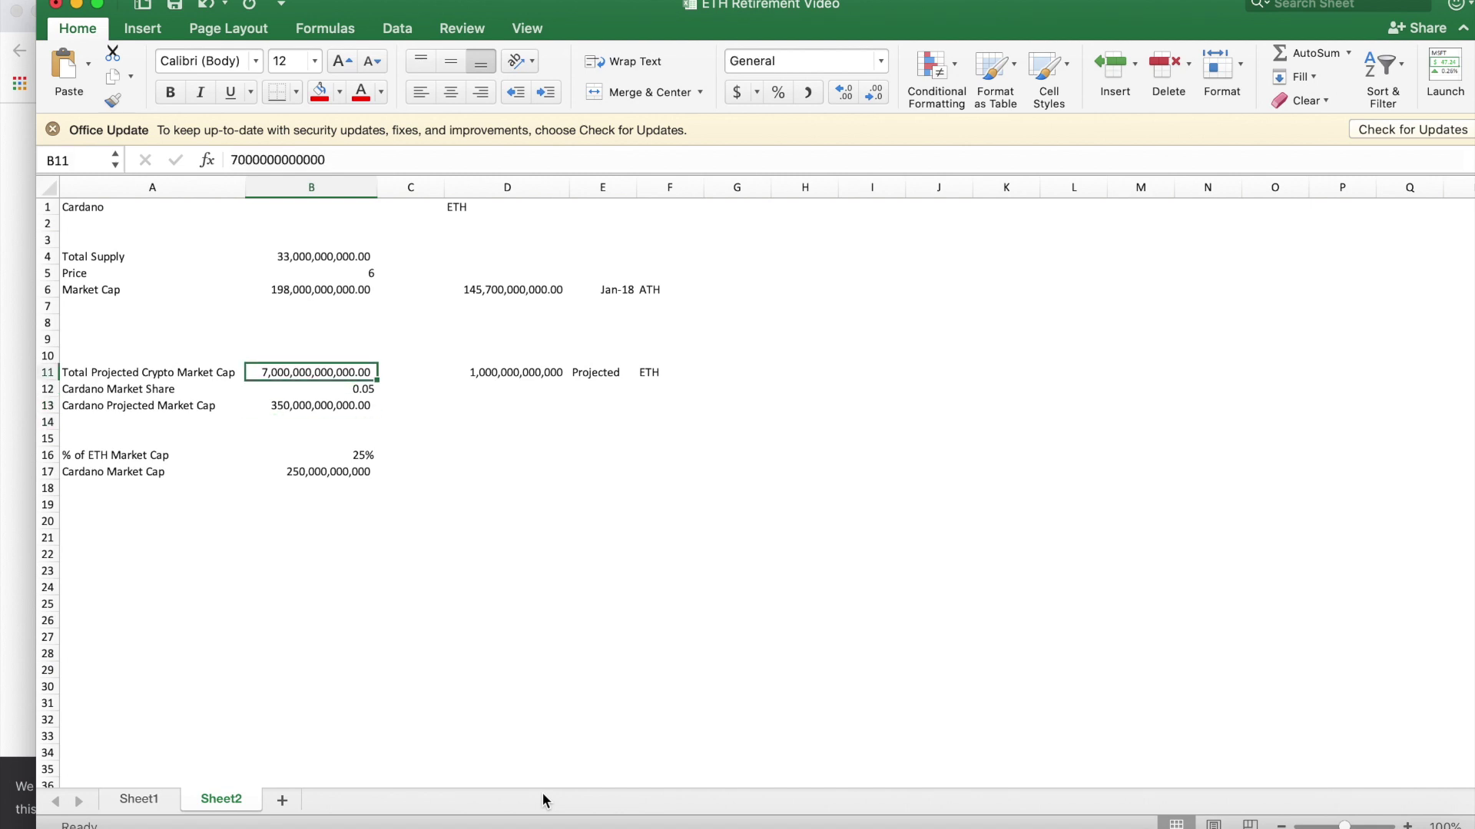
{"action": "key", "text": "Down"}
{"action": "key", "text": "Down"}
{"action": "key", "text": "Left"}
{"action": "key", "text": "Right"}
{"action": "key", "text": "Up"}
{"action": "key", "text": "Down"}
{"action": "key", "text": "Up"}
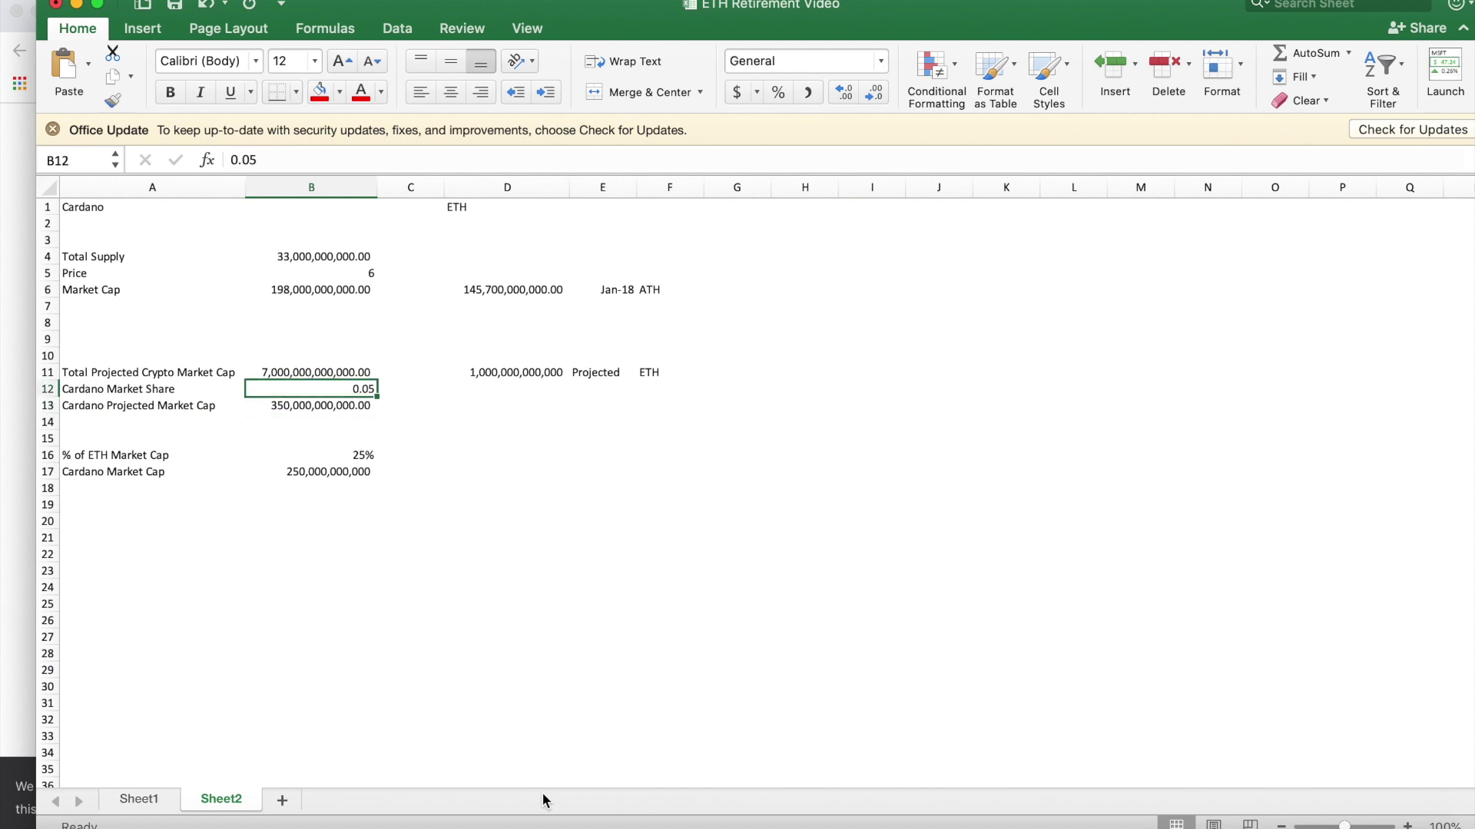
- Set Cardano's price in B5 to 10 for the revised market share scenario
{"action": "key", "text": "Left"}
{"action": "key", "text": "Right"}
{"action": "key", "text": "Up"}
{"action": "key", "text": "Up"}
{"action": "key", "text": "Up"}
{"action": "key", "text": "Up"}
{"action": "key", "text": "Up"}
{"action": "key", "text": "Up"}
{"action": "key", "text": "Up"}
{"action": "type", "text": "10"}
{"action": "key", "text": "Return"}
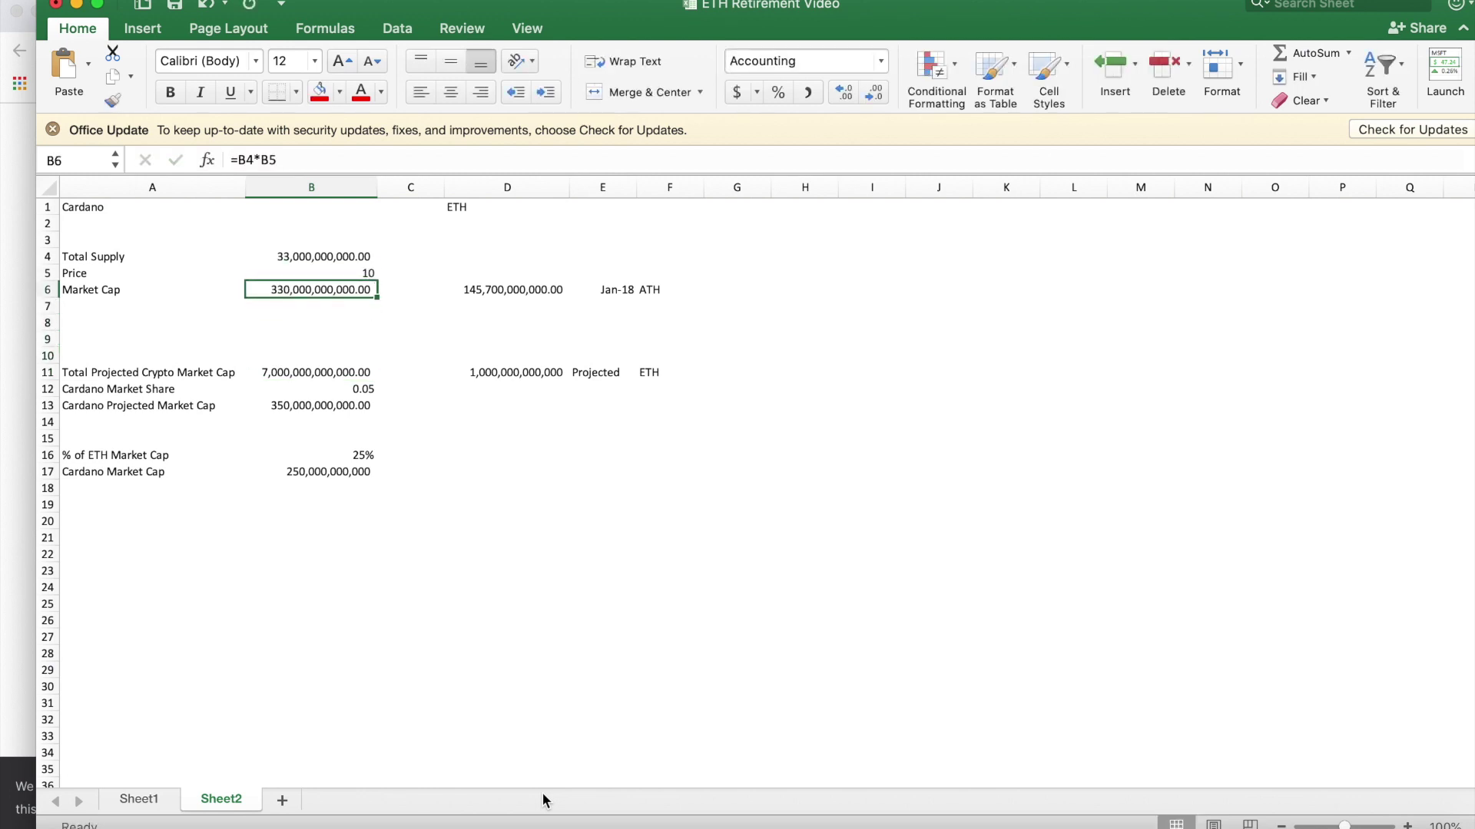
{"action": "key", "text": "Up"}
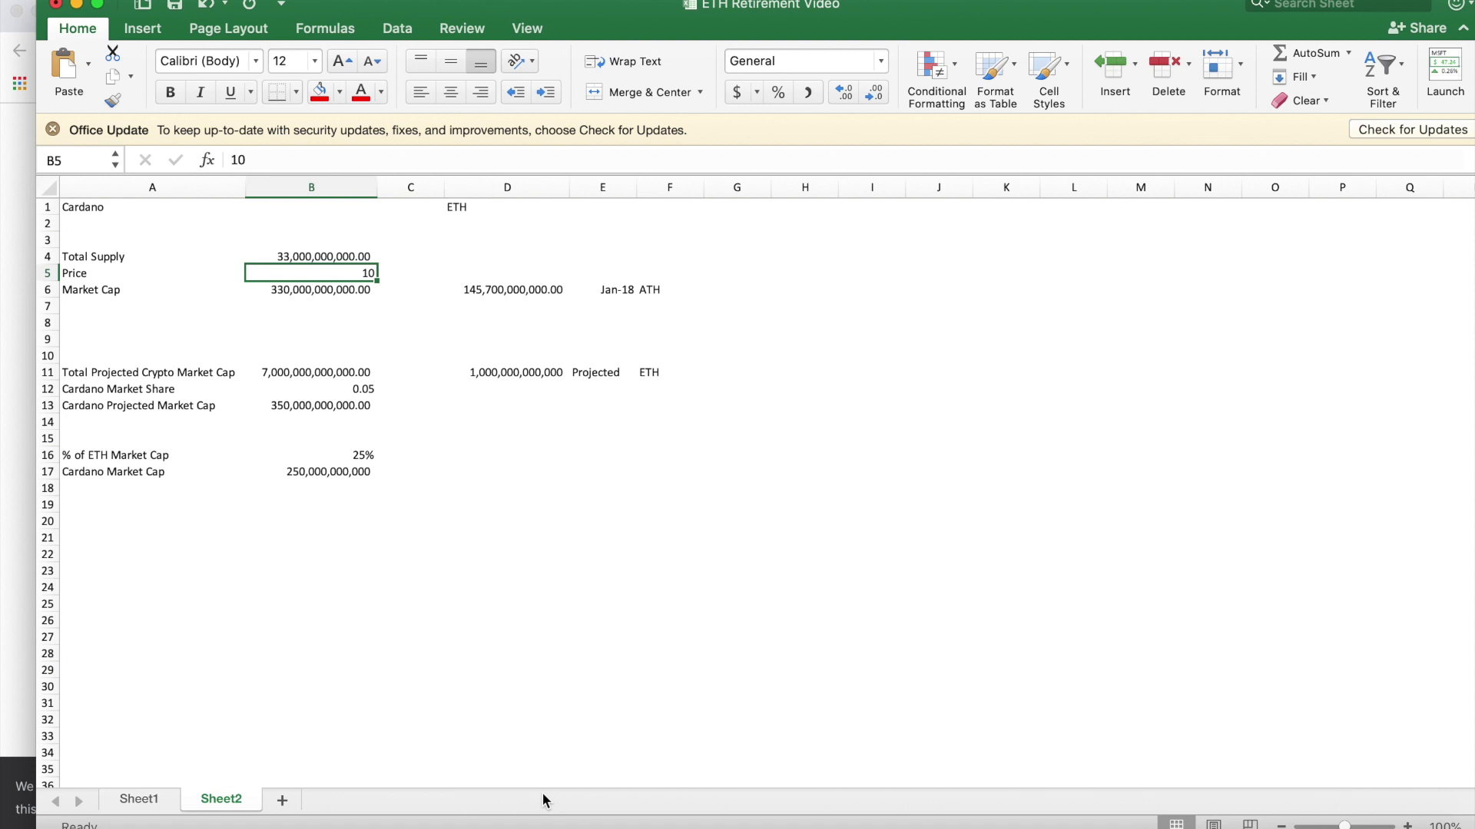
- Check the total projected crypto market cap in row 11 against Cardano's market cap at the new price
{"action": "key", "text": "Down"}
{"action": "key", "text": "Down"}
{"action": "key", "text": "Down"}
{"action": "key", "text": "Down"}
{"action": "key", "text": "Down"}
{"action": "key", "text": "Down"}
{"action": "key", "text": "Down"}
{"action": "key", "text": "Down"}
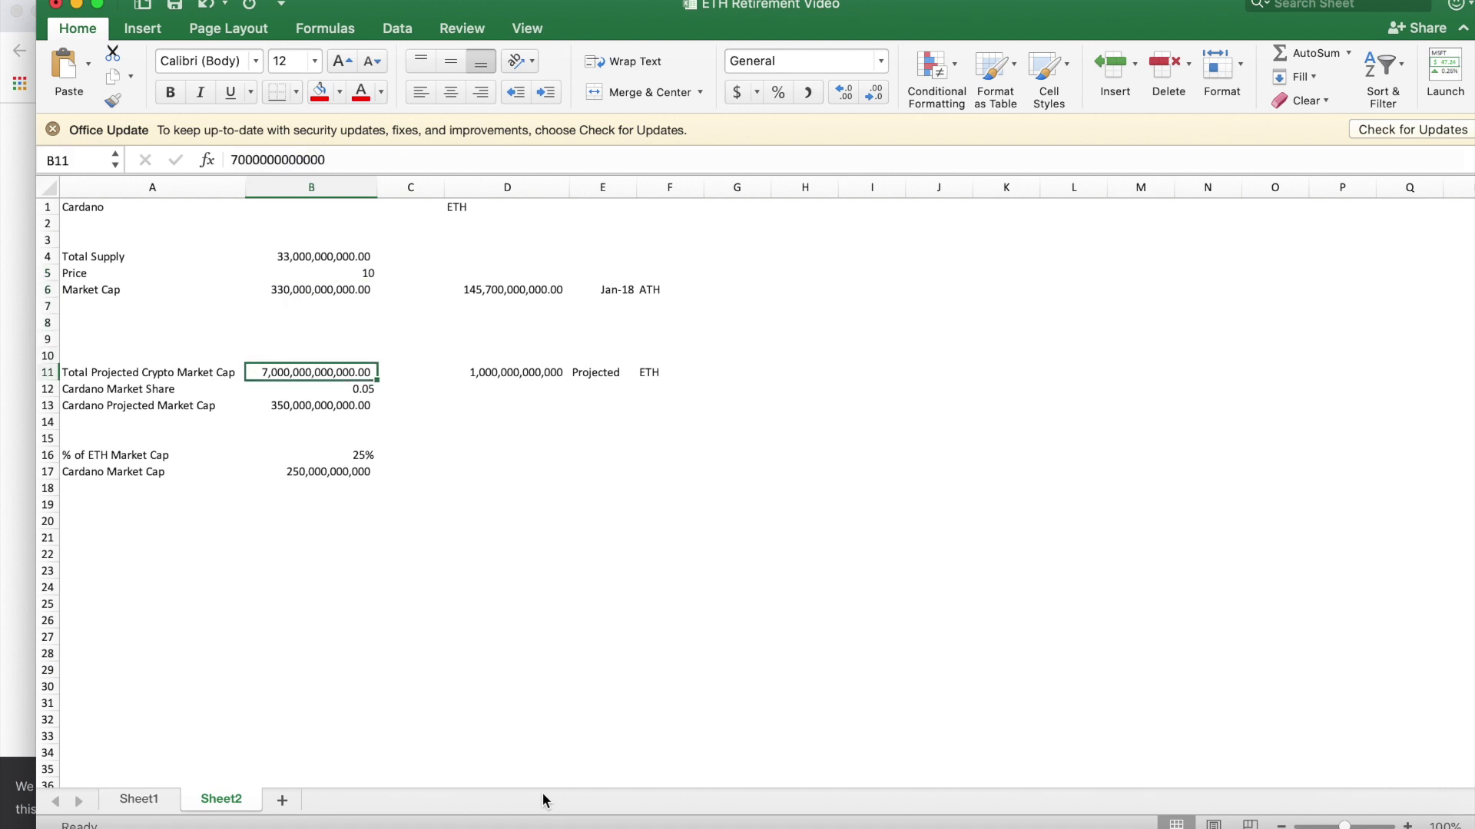
{"action": "key", "text": "Left"}
{"action": "key", "text": "Right"}
- Compare Cardano's market cap in row 6 with ETH's January 2018 all-time-high market cap
{"action": "key", "text": "Up"}
{"action": "key", "text": "Up"}
{"action": "key", "text": "Up"}
{"action": "key", "text": "Up"}
{"action": "key", "text": "Up"}
{"action": "key", "text": "Up"}
{"action": "key", "text": "Up"}
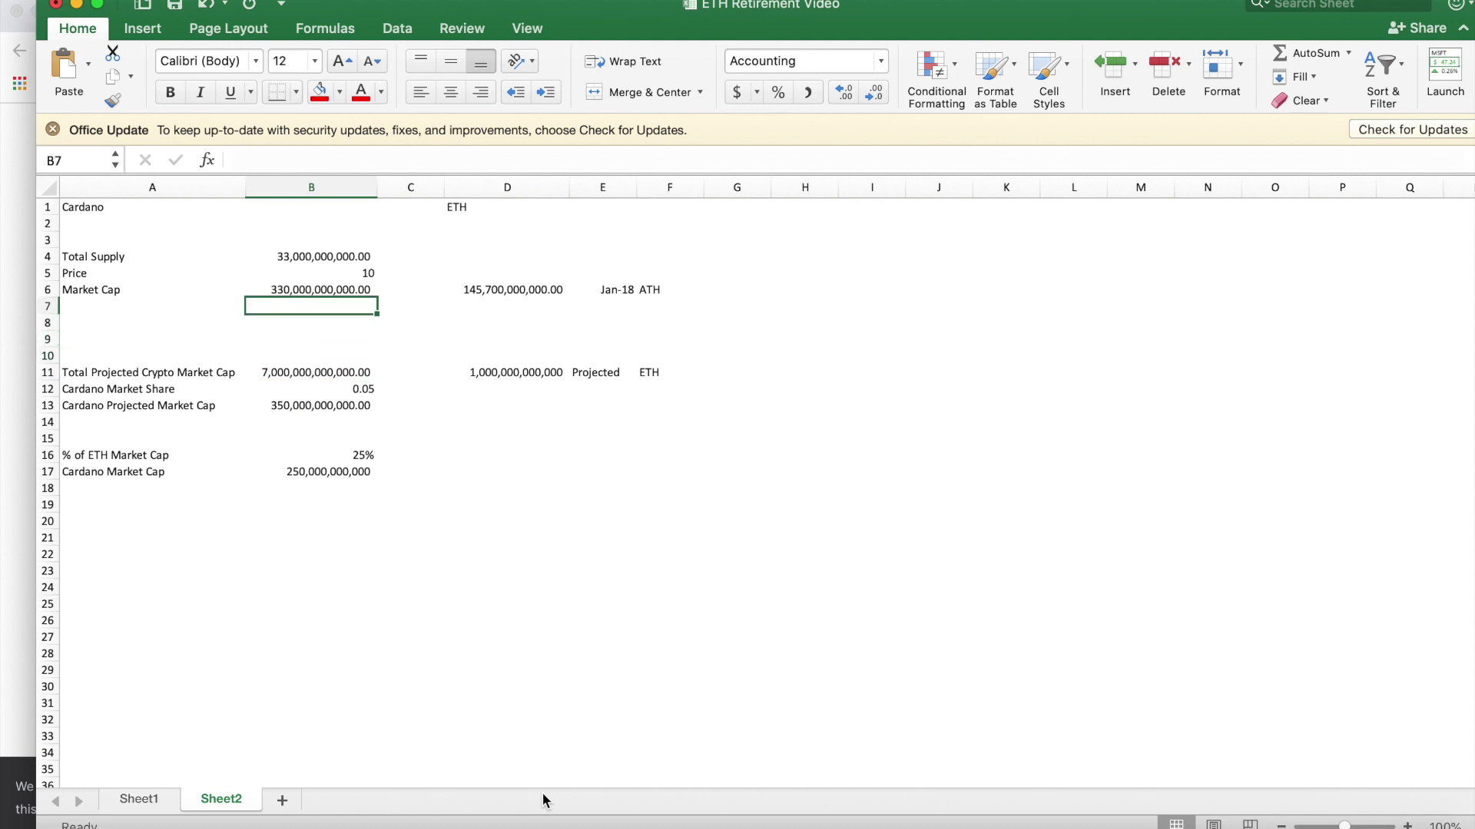
{"action": "key", "text": "Right"}
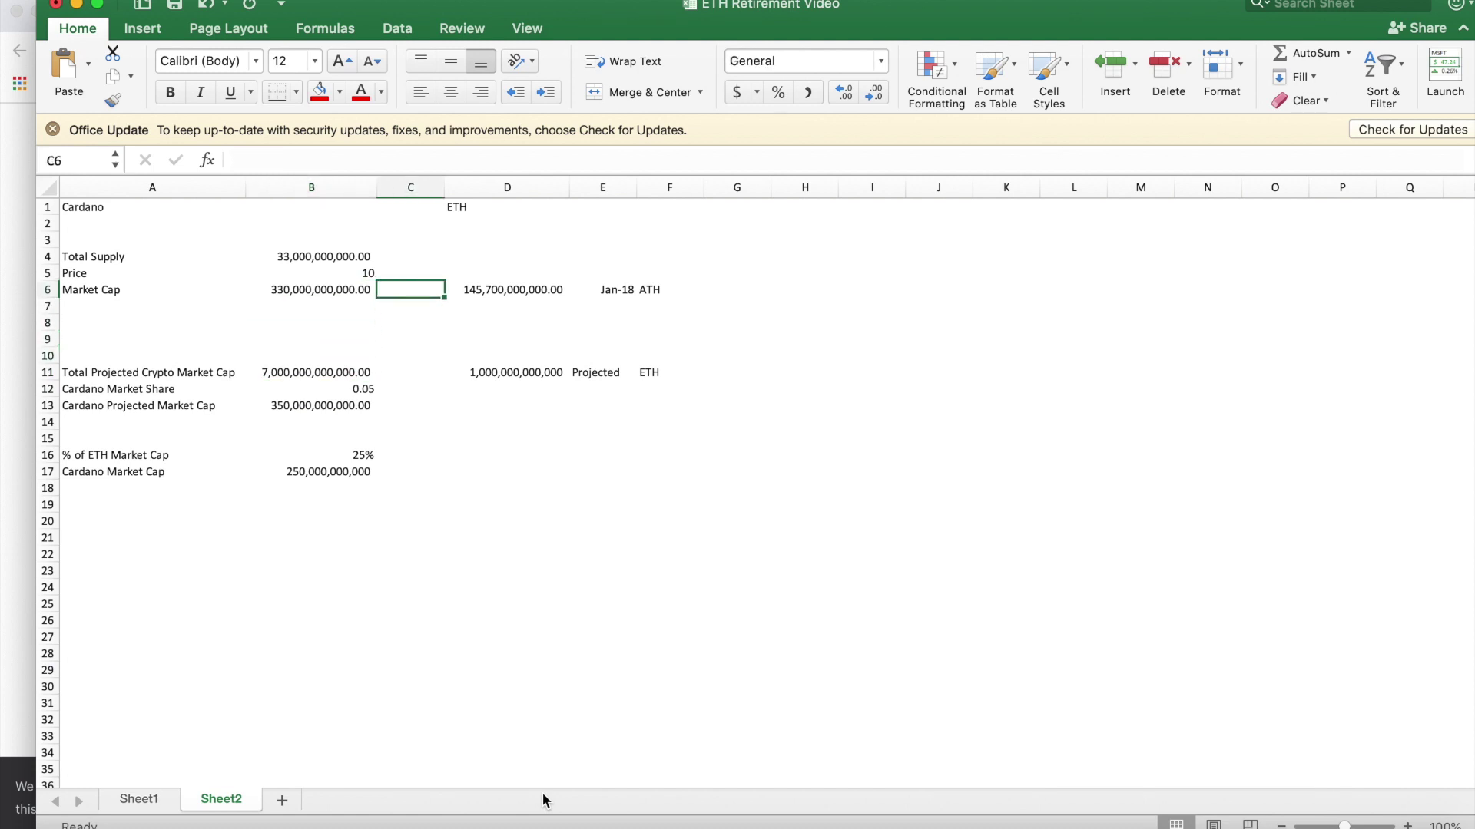
{"action": "key", "text": "Right"}
{"action": "key", "text": "Left"}
{"action": "key", "text": "Right"}
{"action": "key", "text": "Right"}
{"action": "key", "text": "Right"}
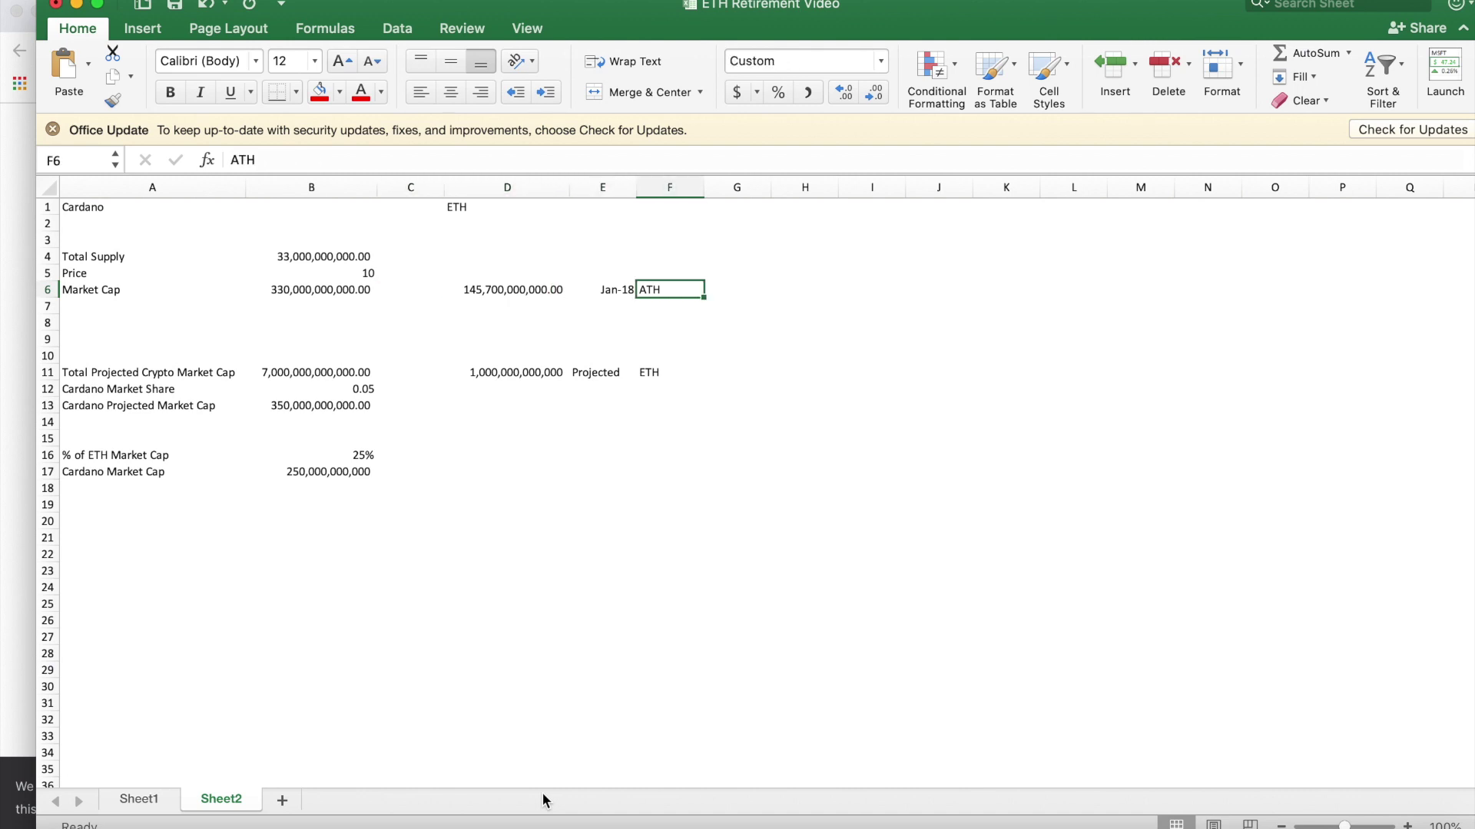
{"action": "key", "text": "Left"}
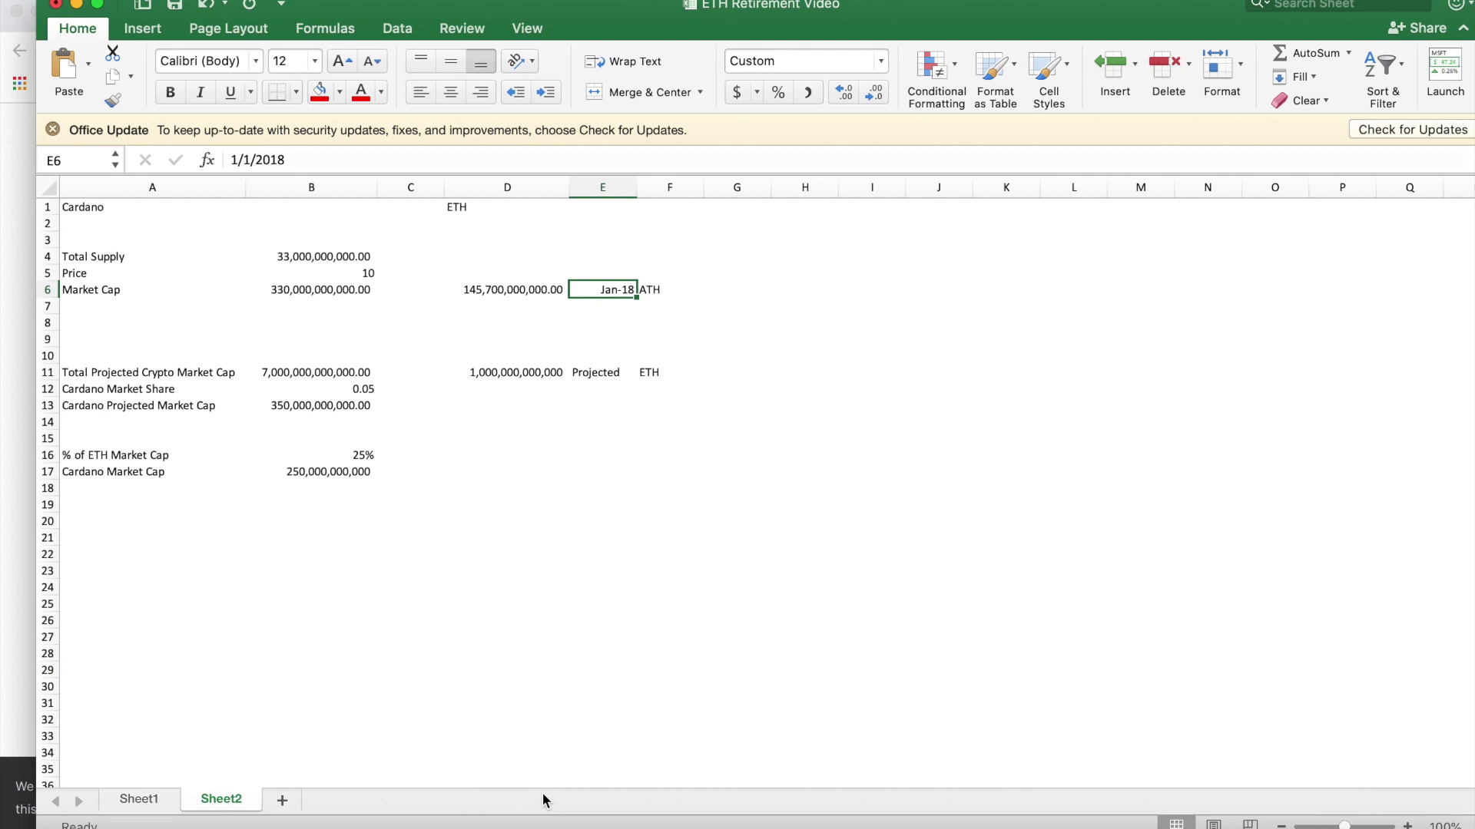
{"action": "key", "text": "Left"}
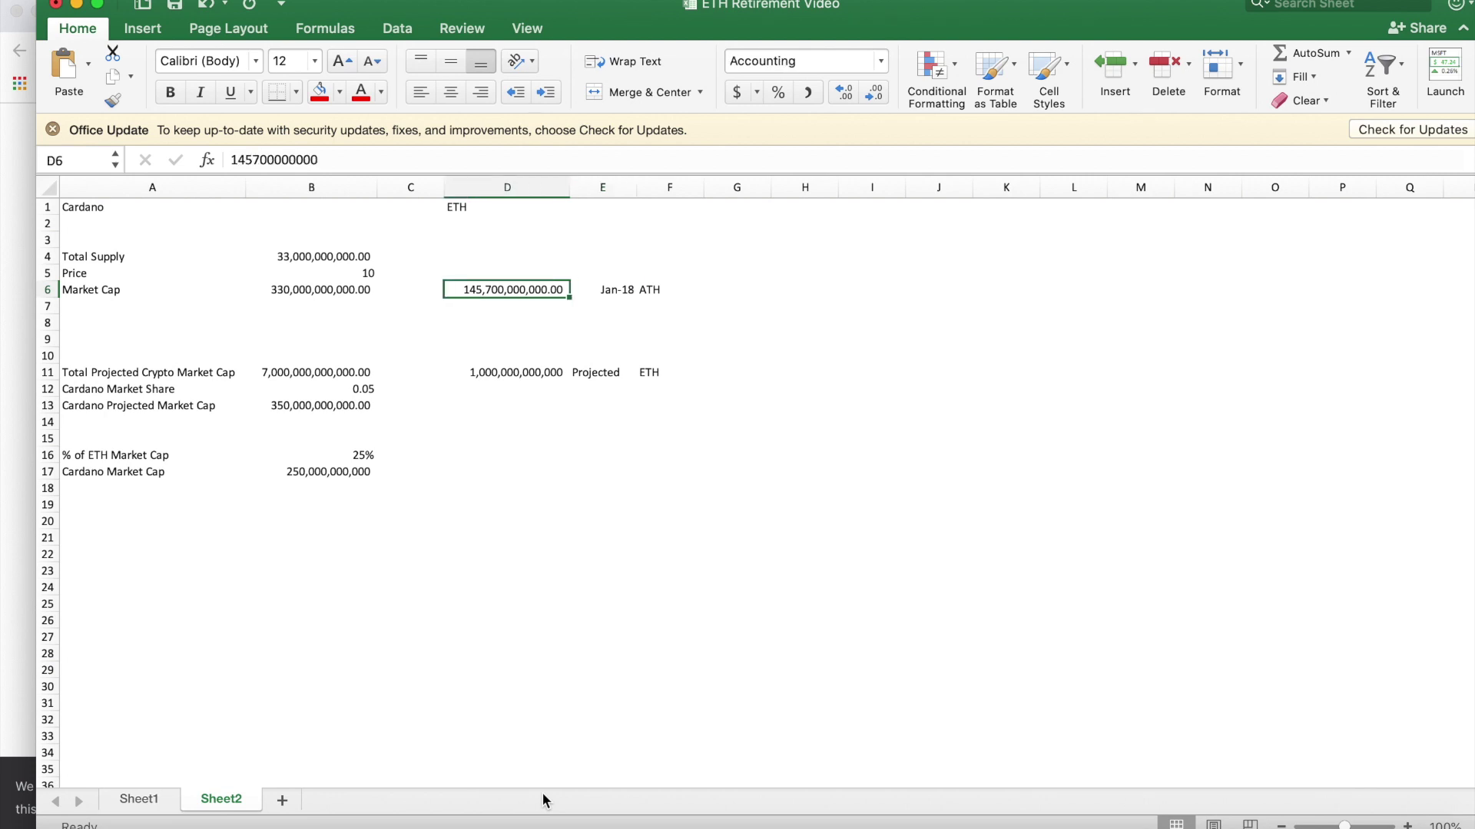
- Test Cardano prices of 5 and 4 in B5 against ETH's January 2018 all-time-high market cap
{"action": "key", "text": "Left"}
{"action": "key", "text": "Left"}
{"action": "key", "text": "Up"}
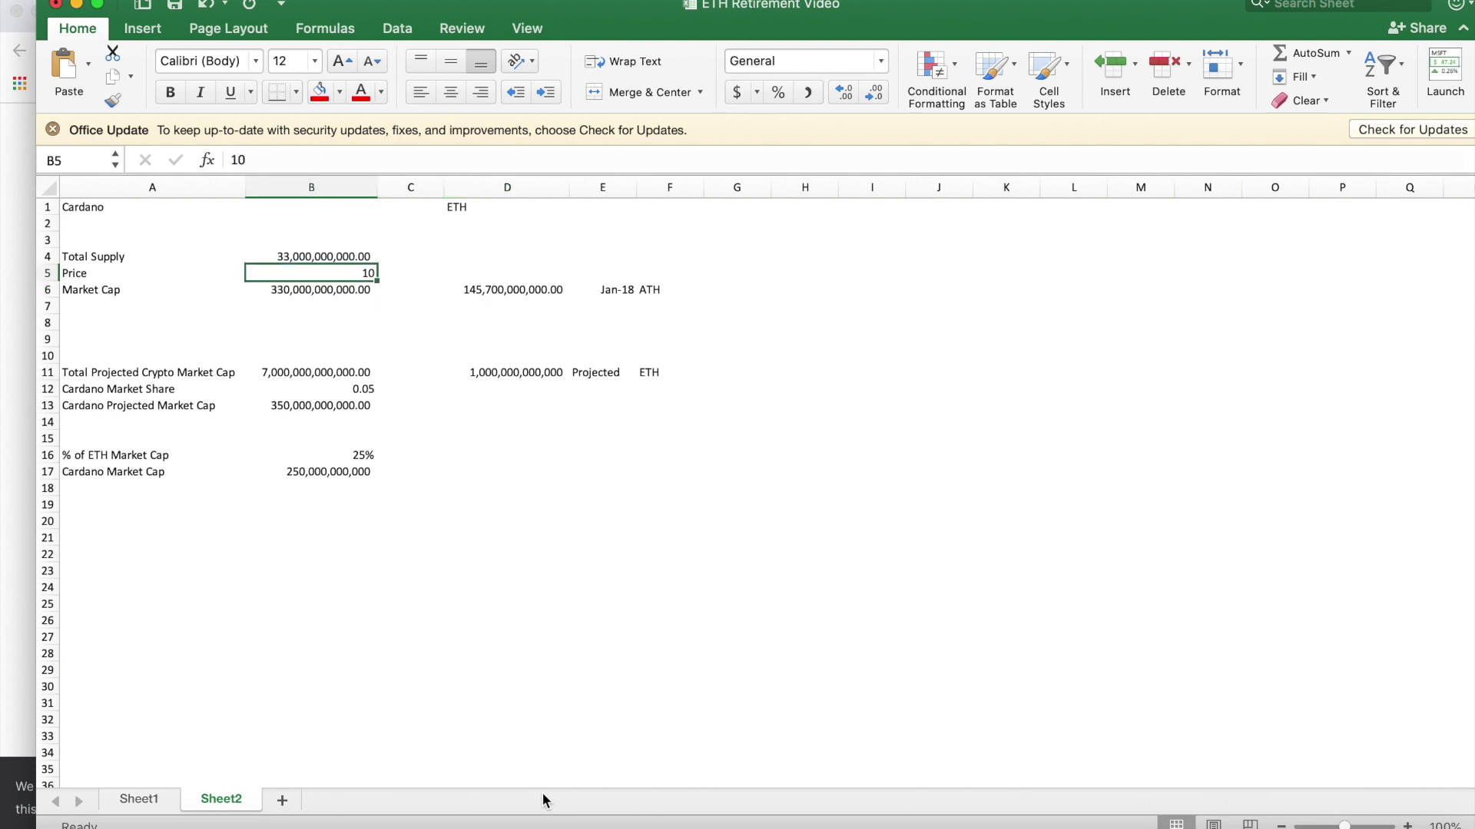
{"action": "key", "text": "Down"}
{"action": "key", "text": "Right"}
{"action": "key", "text": "Right"}
{"action": "key", "text": "Left"}
{"action": "key", "text": "Left"}
{"action": "key", "text": "Up"}
{"action": "type", "text": "5"}
{"action": "key", "text": "Return"}
{"action": "key", "text": "Up"}
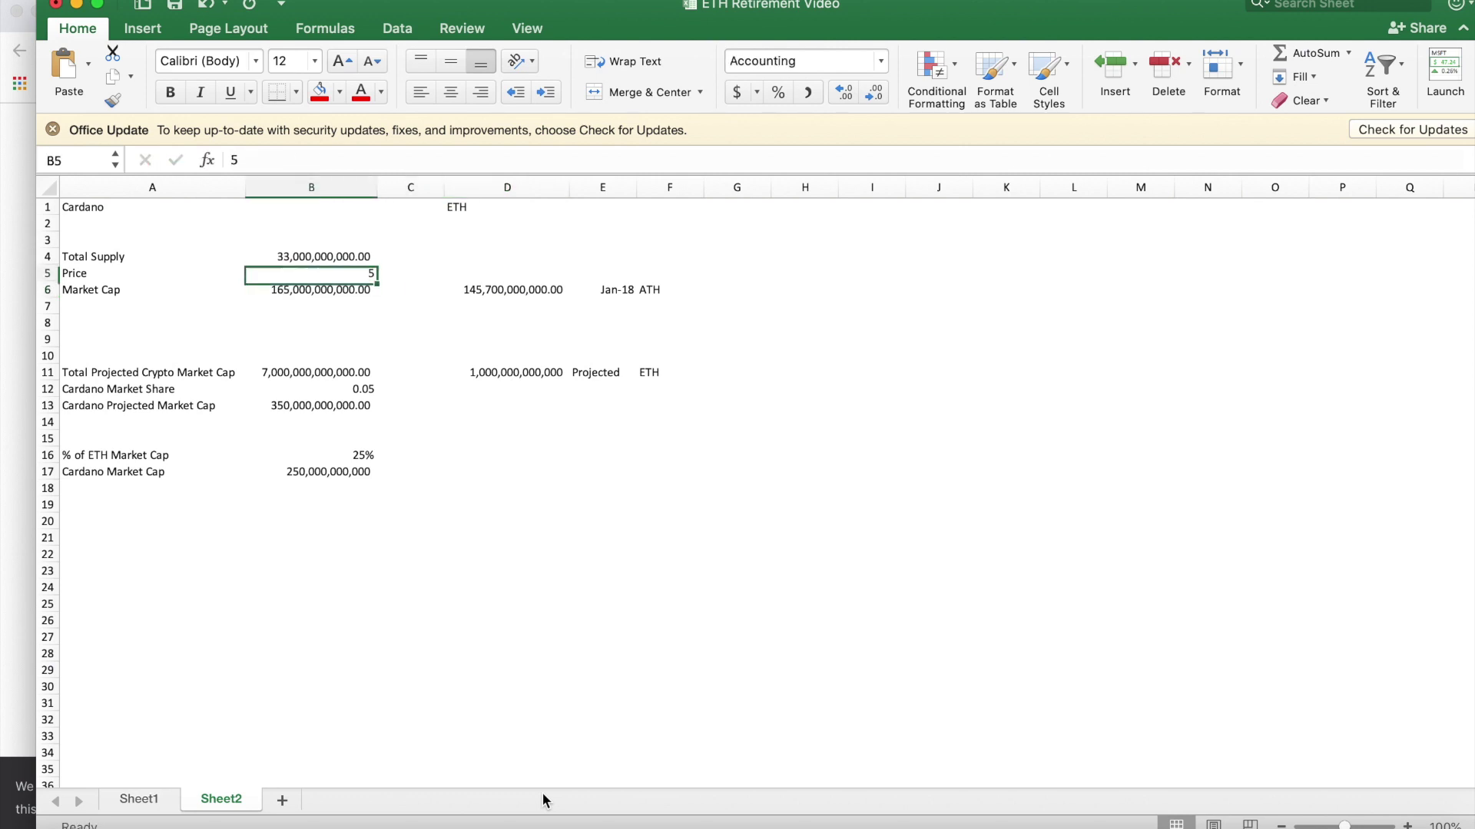
{"action": "type", "text": "4"}
{"action": "key", "text": "Return"}
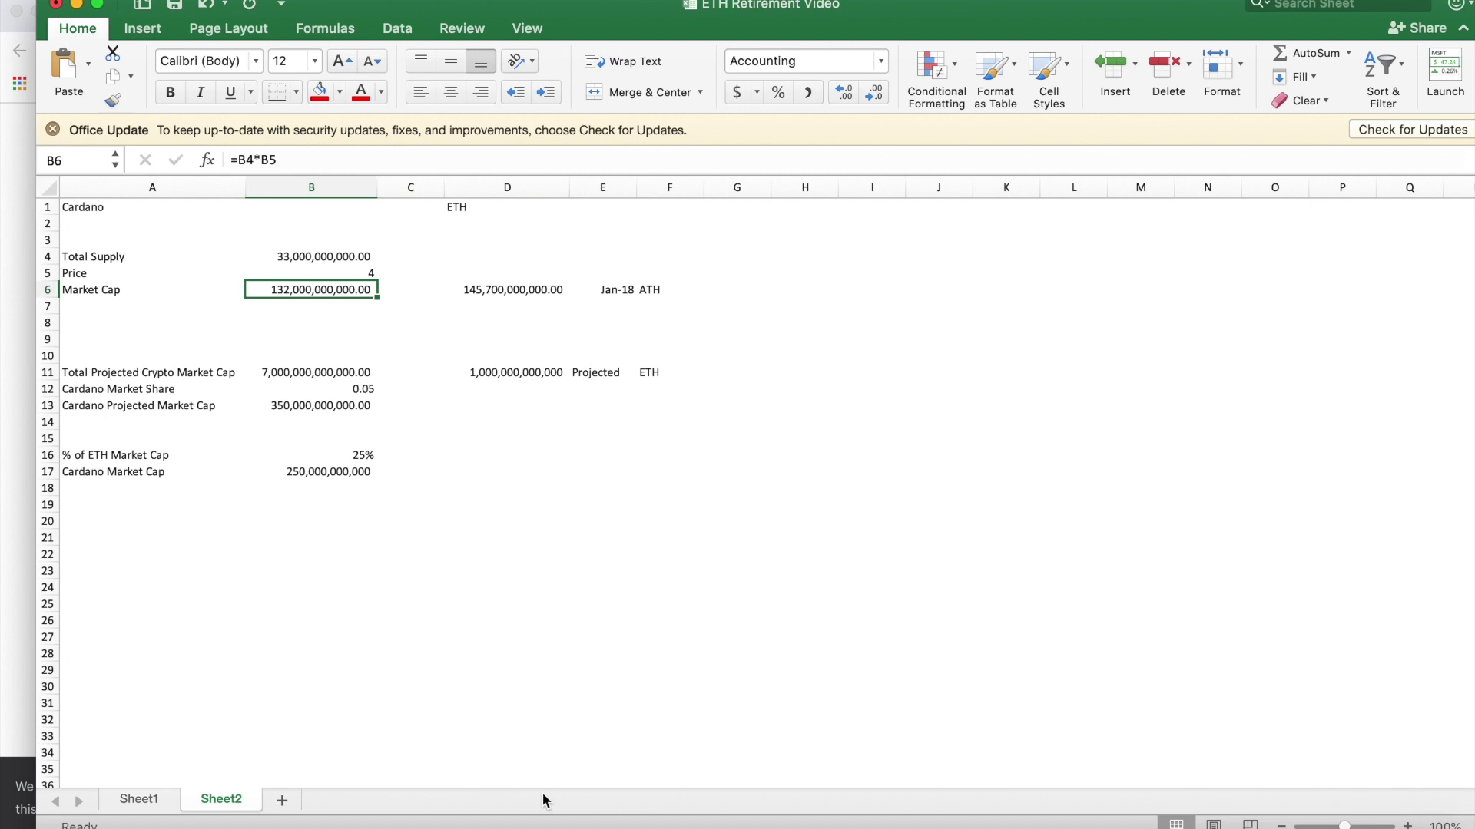
- Compare Cardano's price scenario in column B with ETH's all-time-high market cap in D6 and its projected market cap in D11
{"action": "key", "text": "Up"}
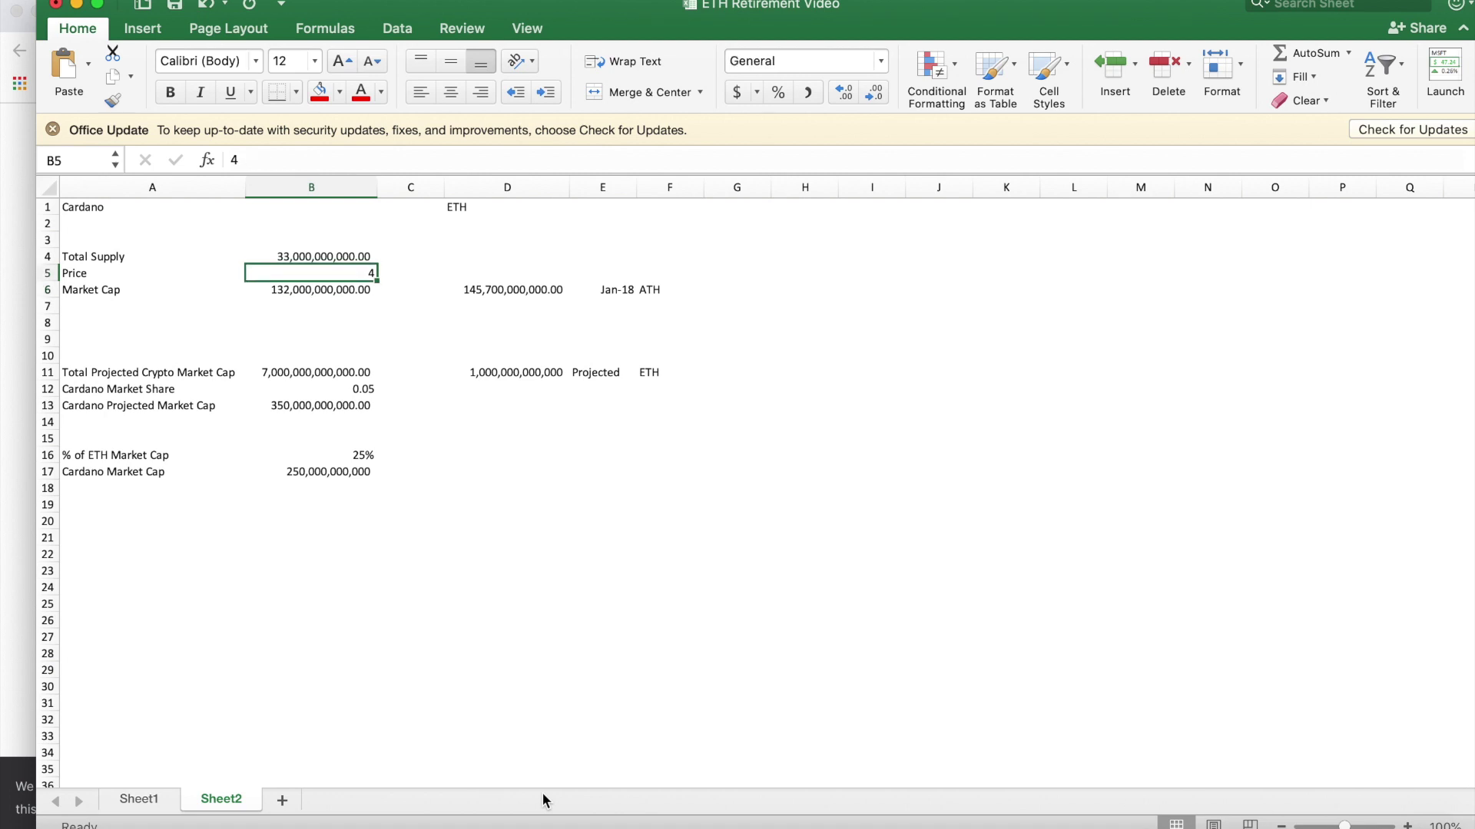
{"action": "key", "text": "Right"}
{"action": "key", "text": "Down"}
{"action": "key", "text": "Right"}
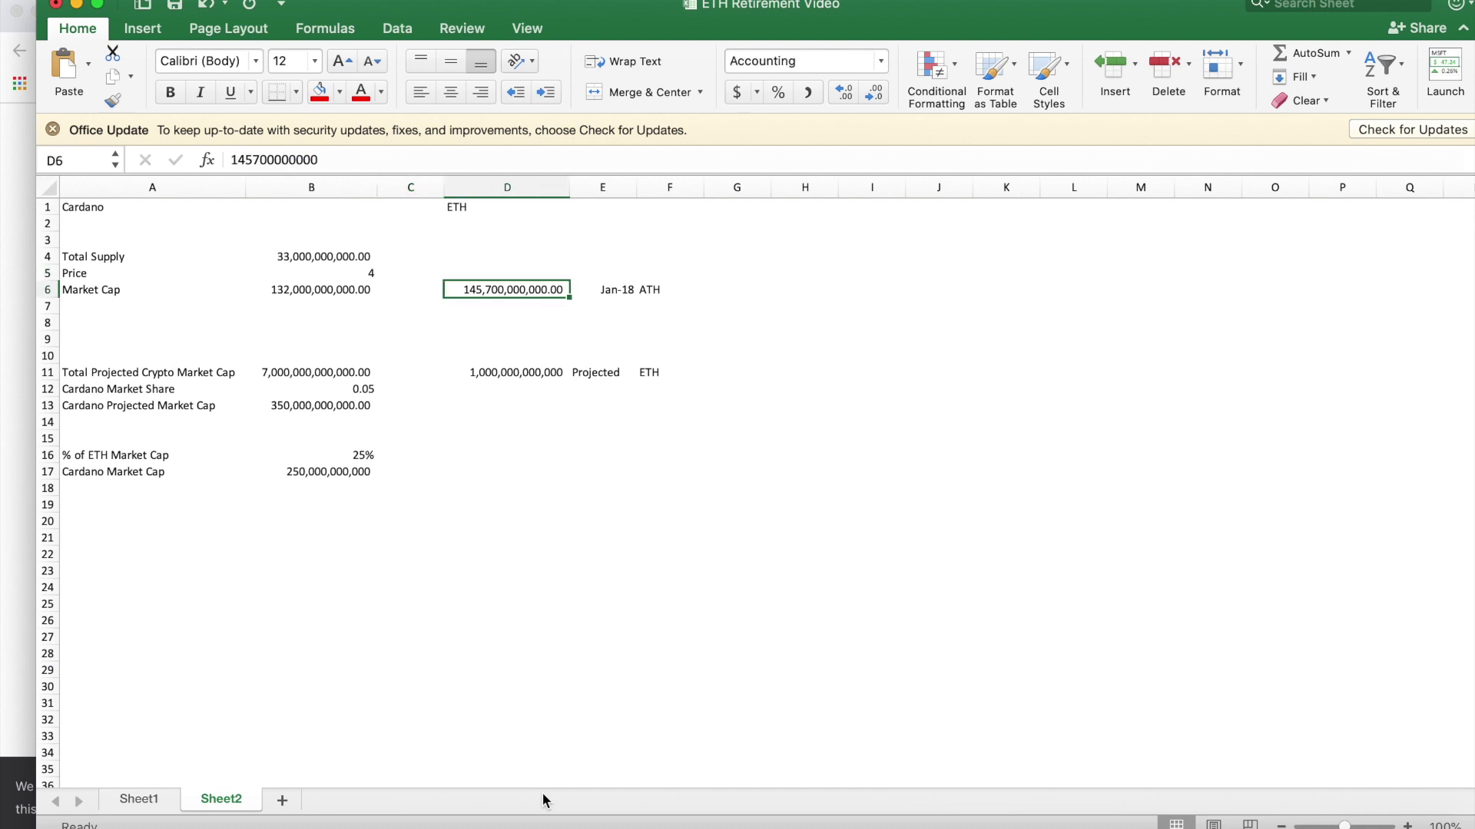
{"action": "key", "text": "Down"}
{"action": "key", "text": "Down"}
{"action": "key", "text": "Down"}
{"action": "key", "text": "Down"}
{"action": "key", "text": "Down"}
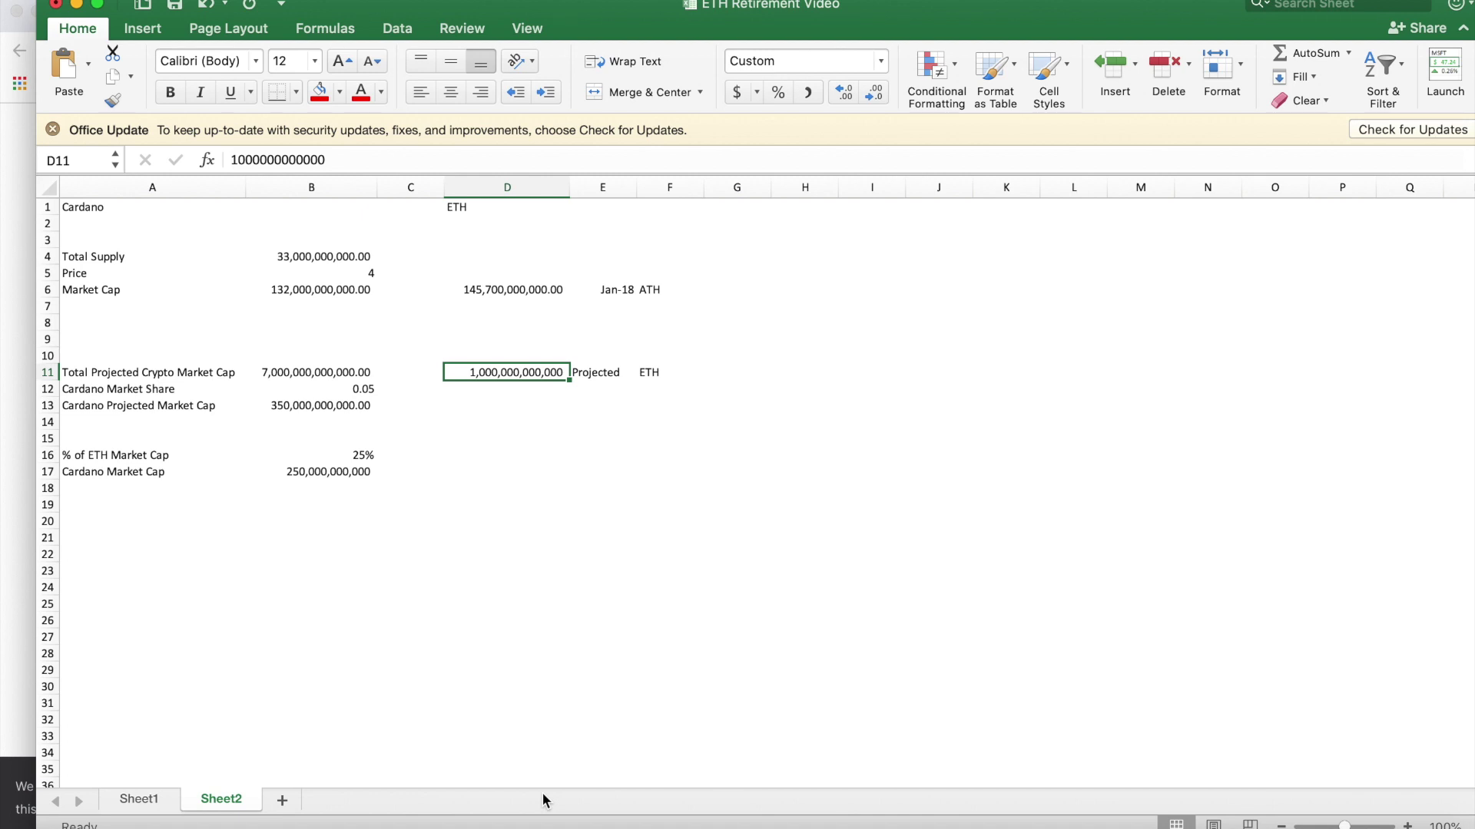
- Switch to Chrome, search Google for "apple market cap" in a new tab and review the results
{"action": "left_click", "coordinate": [323, 818]}
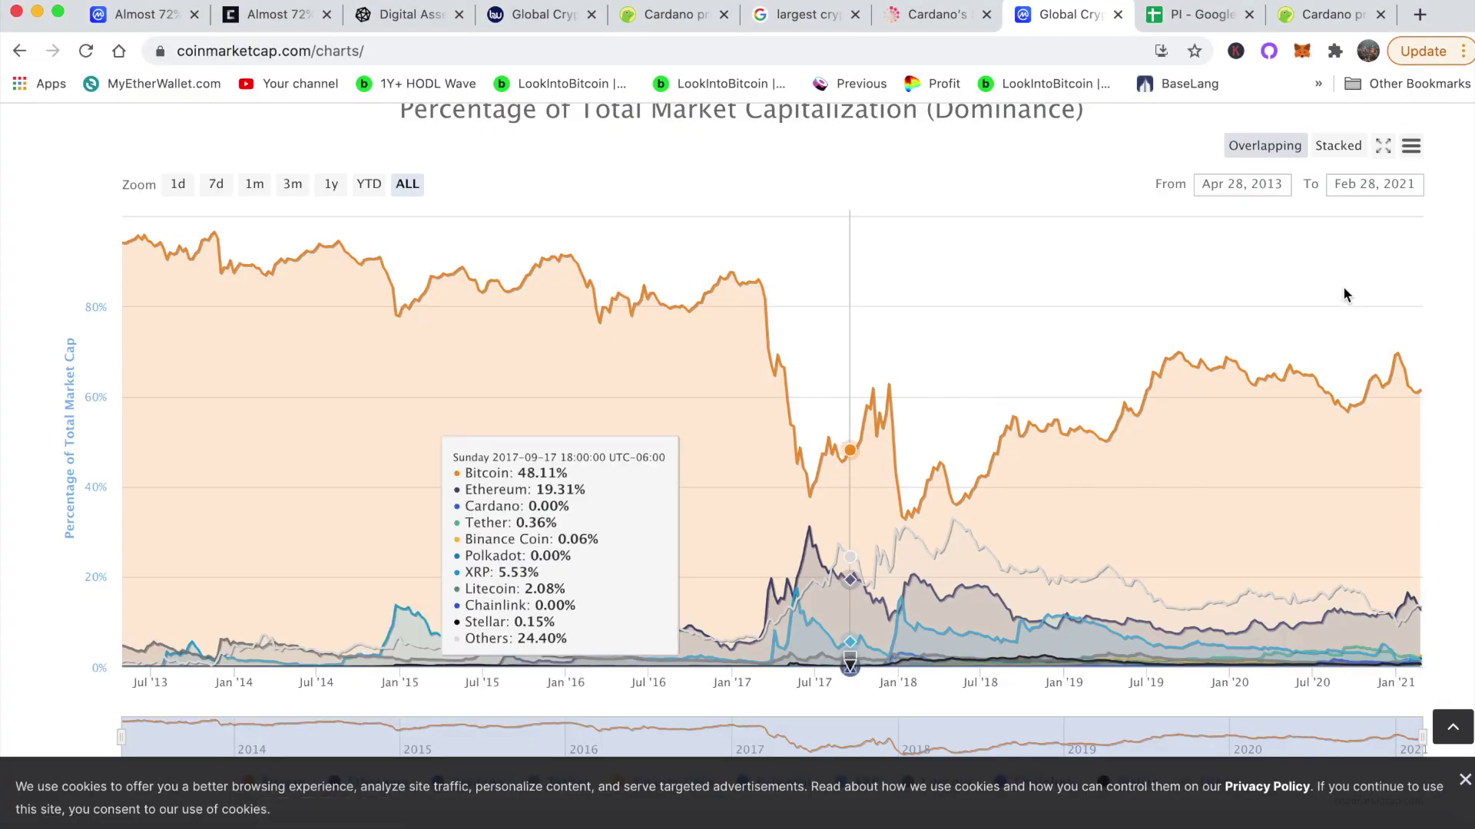
{"action": "left_click", "coordinate": [1420, 15]}
{"action": "type", "text": "go"}
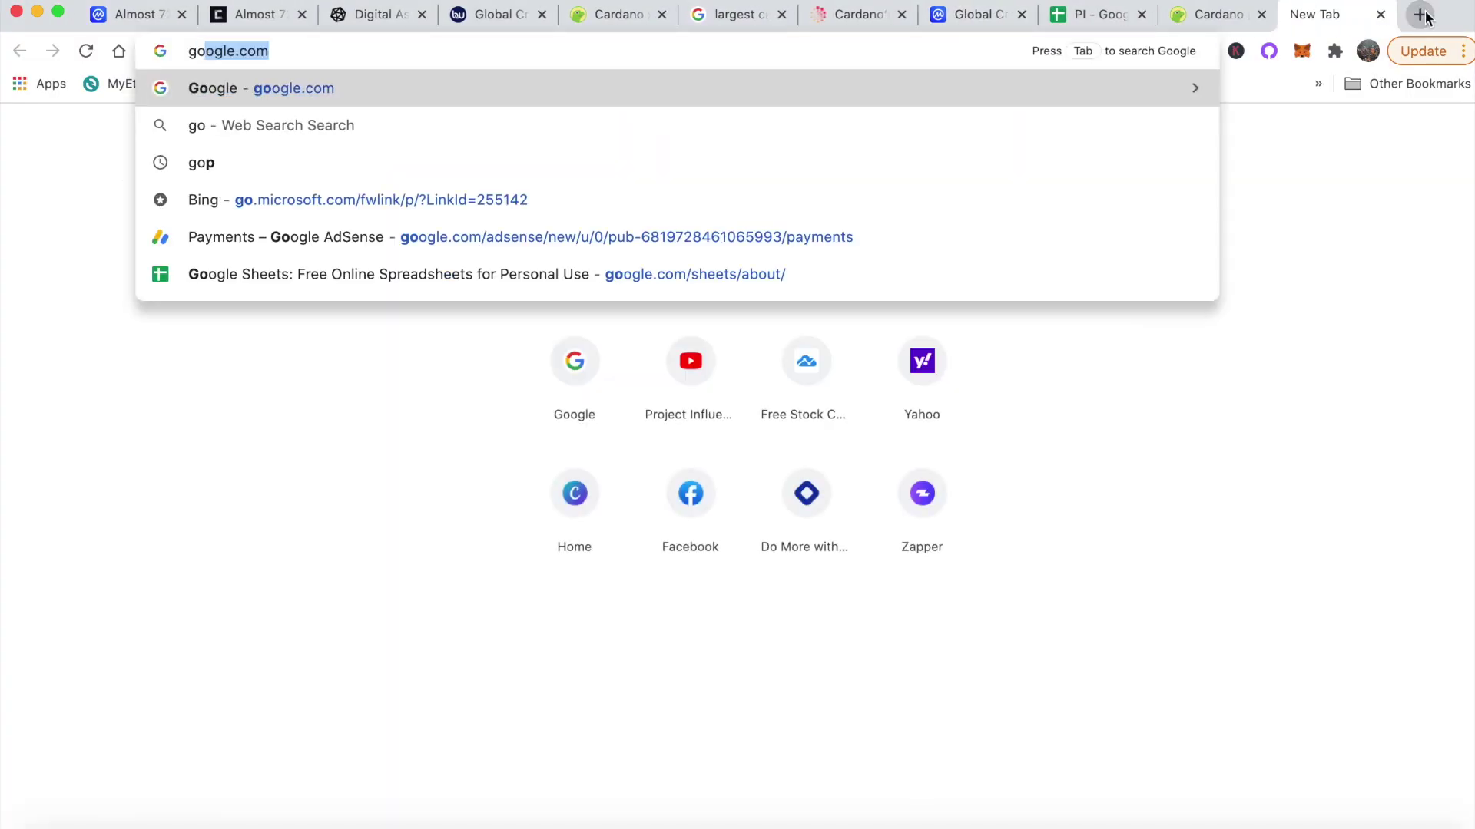
{"action": "key", "text": "Return"}
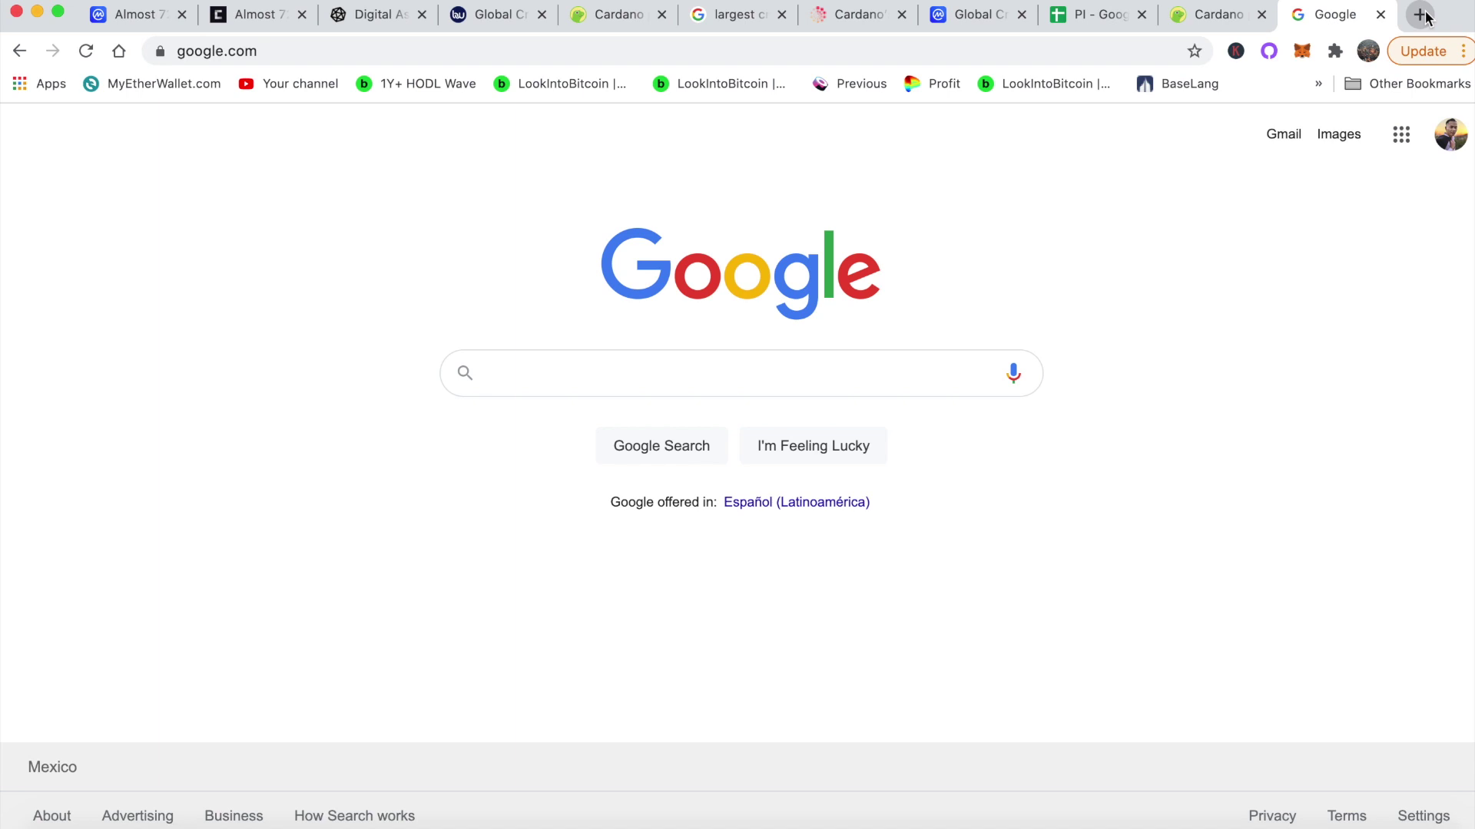
{"action": "type", "text": "apple"}
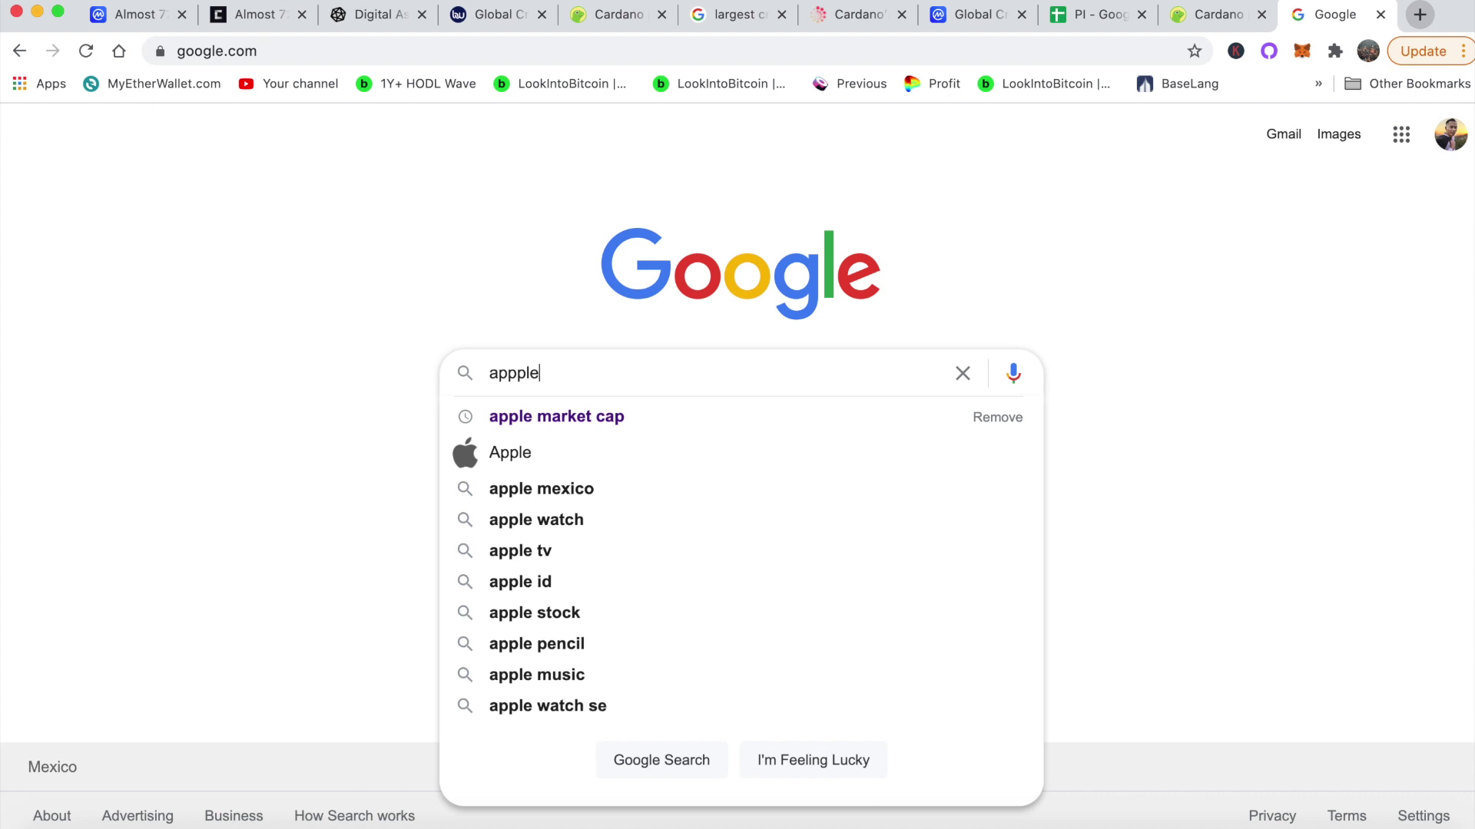
{"action": "key", "text": "Down"}
{"action": "key", "text": "Return"}
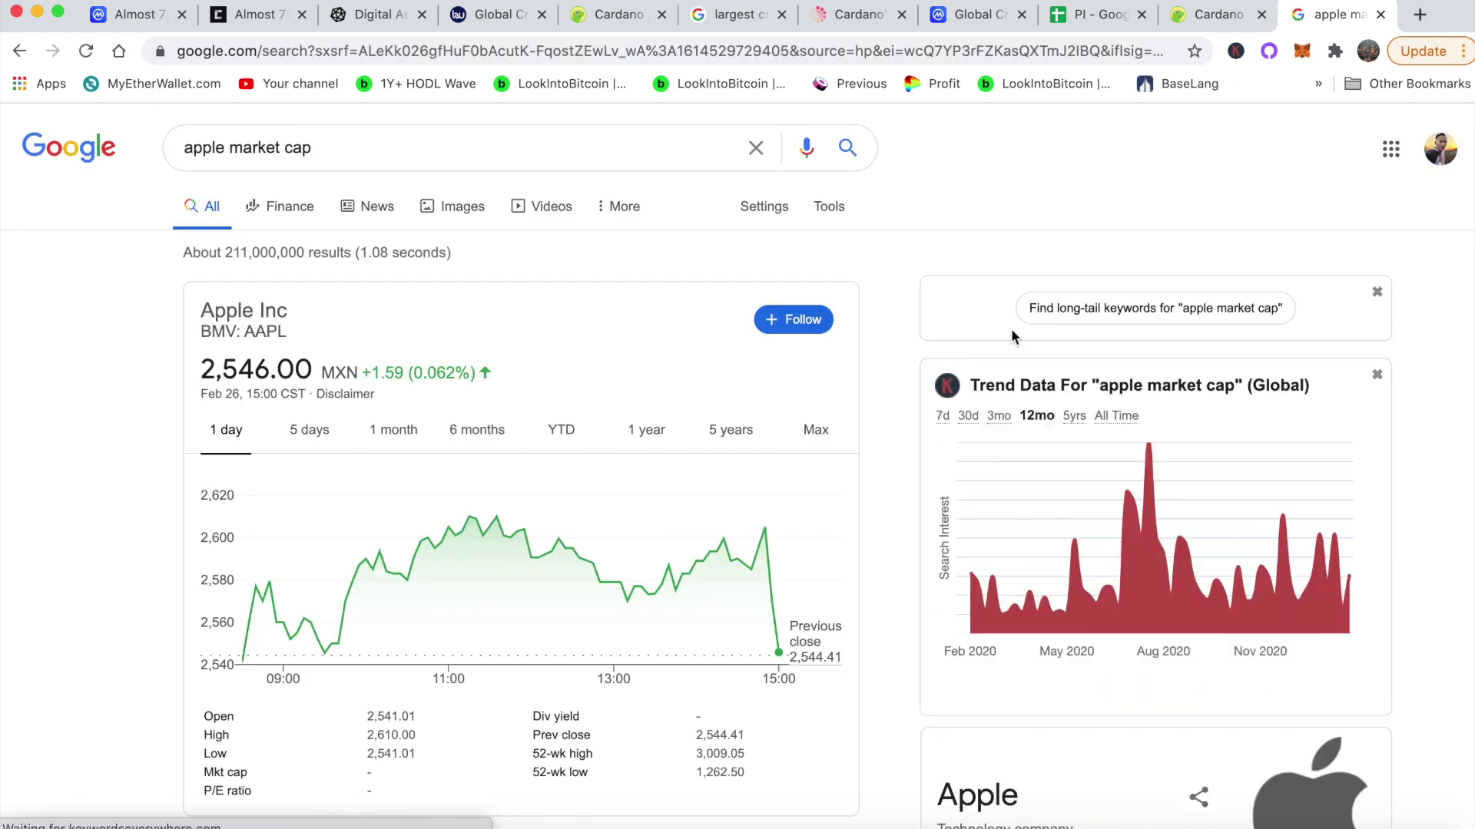
{"action": "scroll", "coordinate": [1012, 332], "scroll_direction": "down", "scroll_amount": 4}
{"action": "scroll", "coordinate": [1012, 336], "scroll_direction": "down", "scroll_amount": 5}
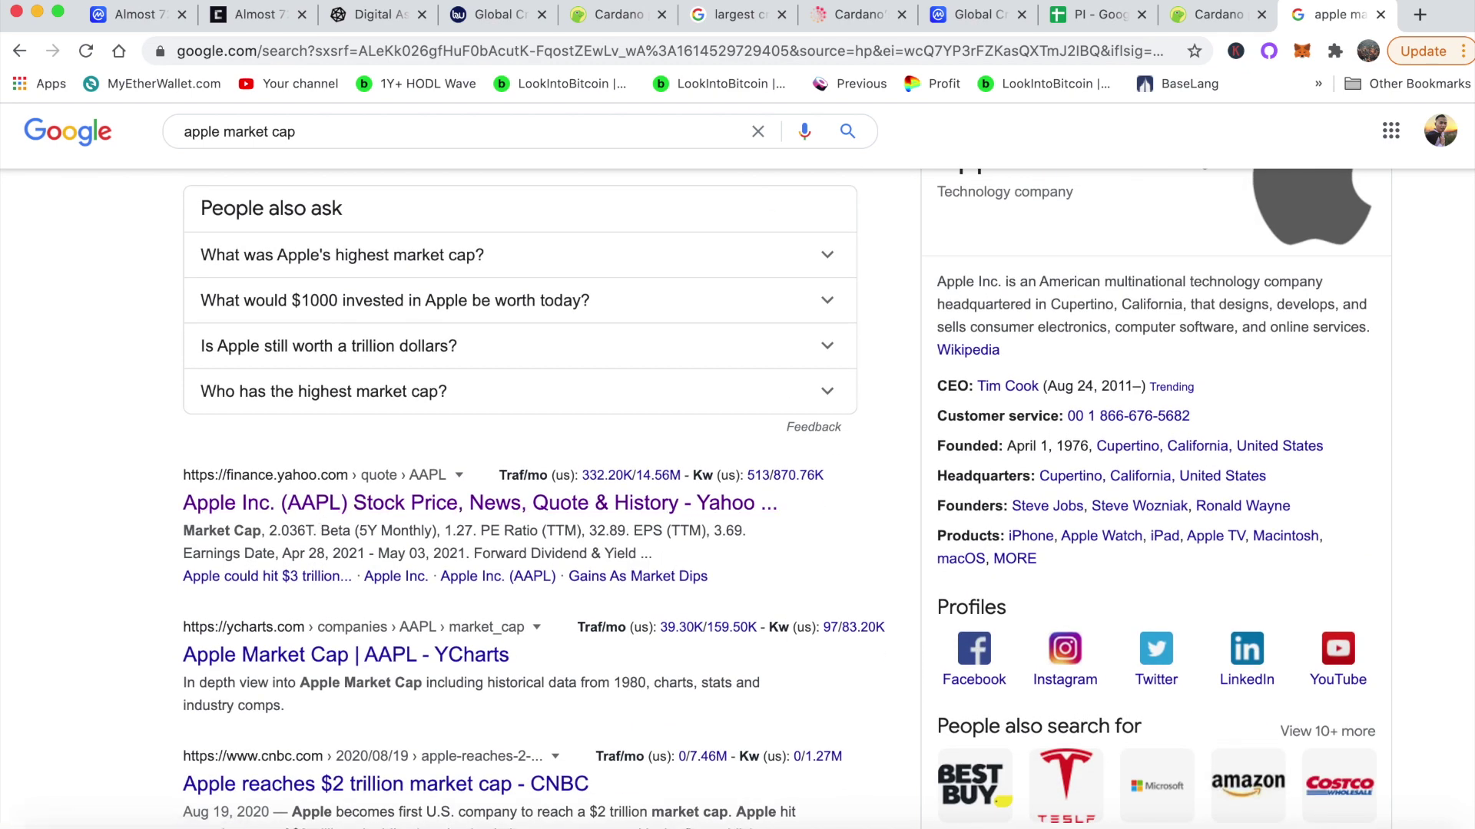
- Search Google in another new tab for "samsung market cap market cap" and look through the results
{"action": "left_click", "coordinate": [1418, 15]}
{"action": "type", "text": "google.com"}
{"action": "key", "text": "Return"}
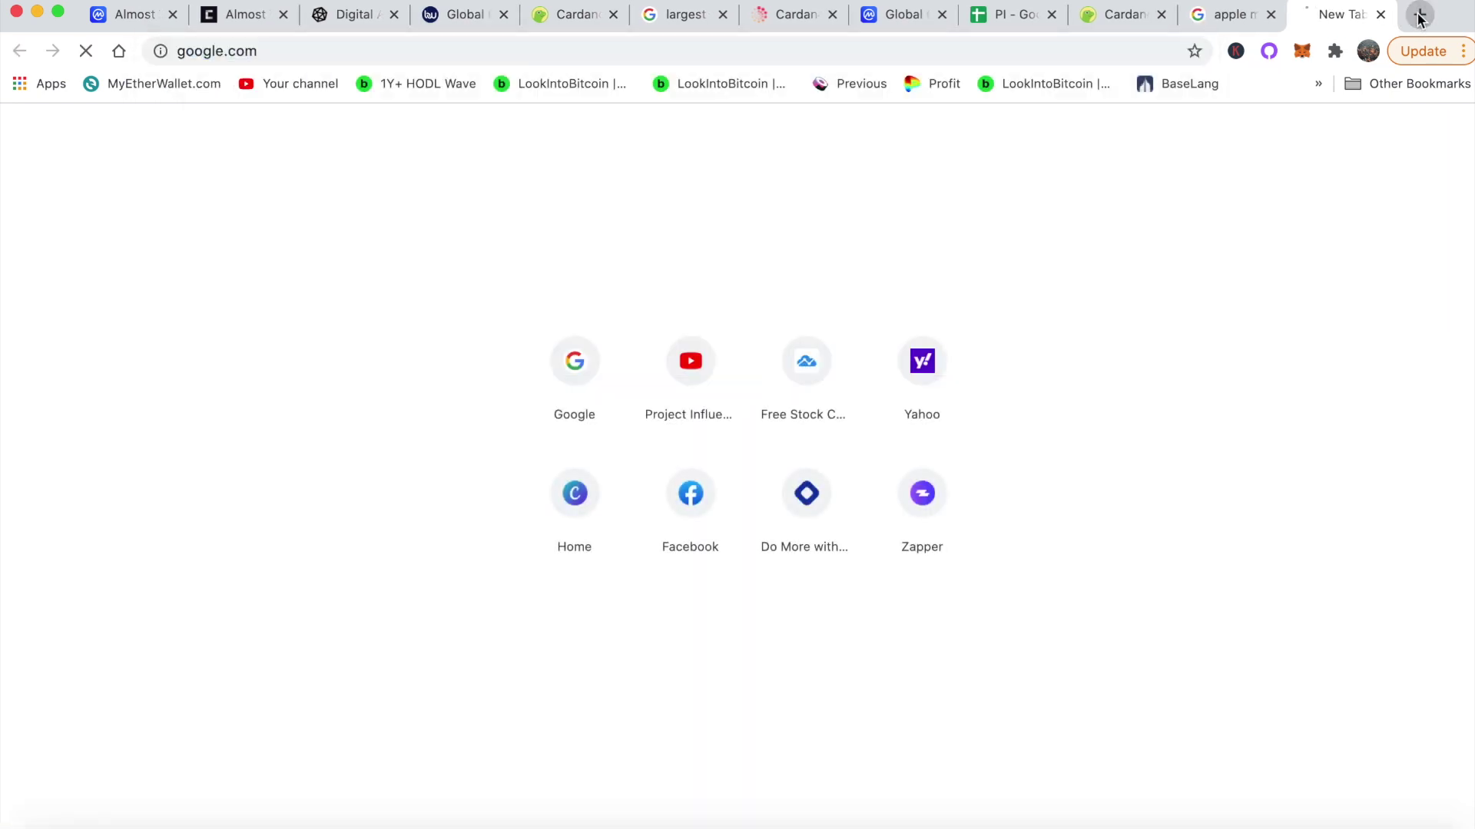
{"action": "type", "text": "samsung "}
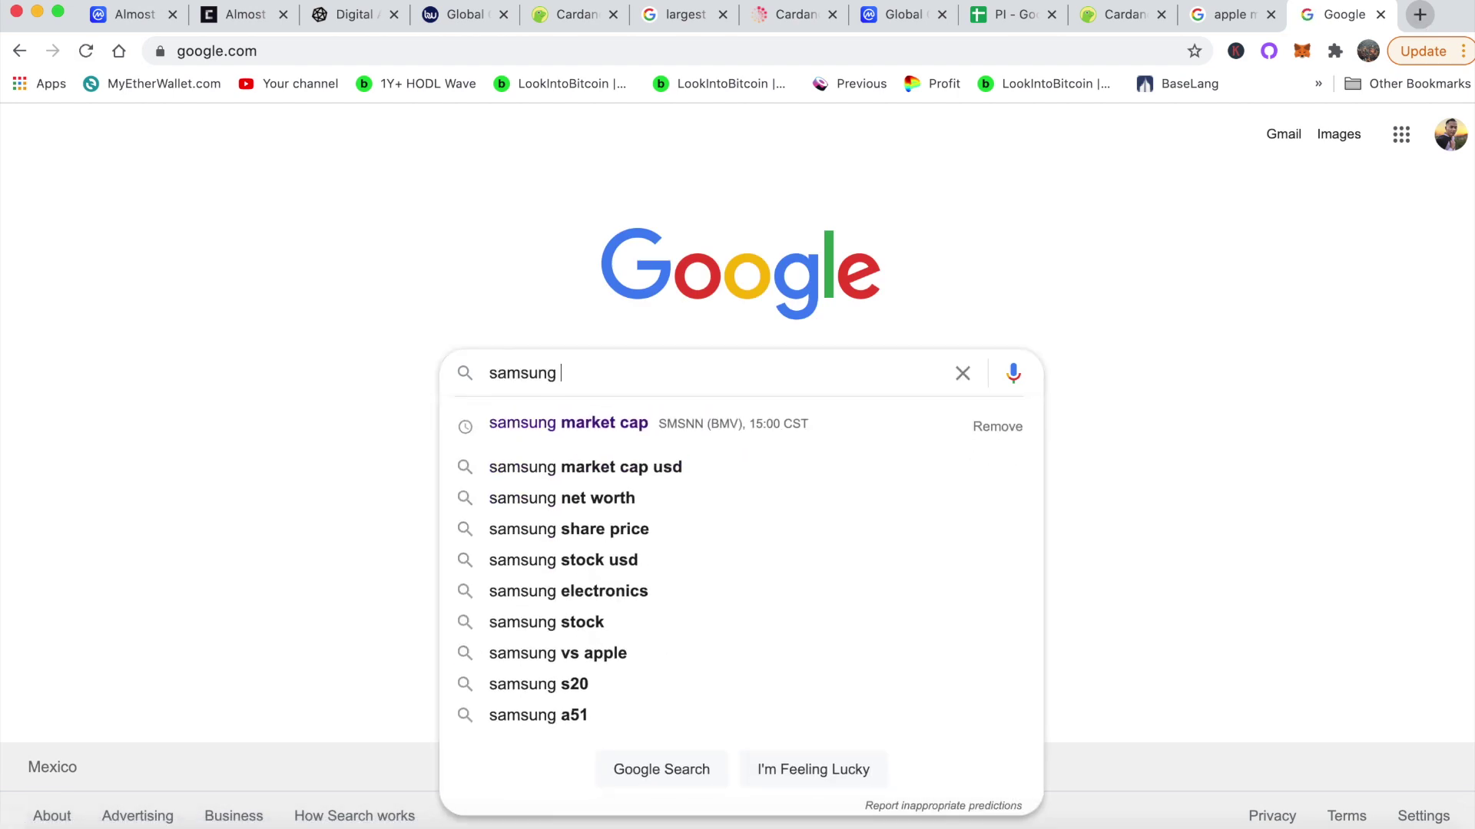
{"action": "type", "text": "market cap market cap"}
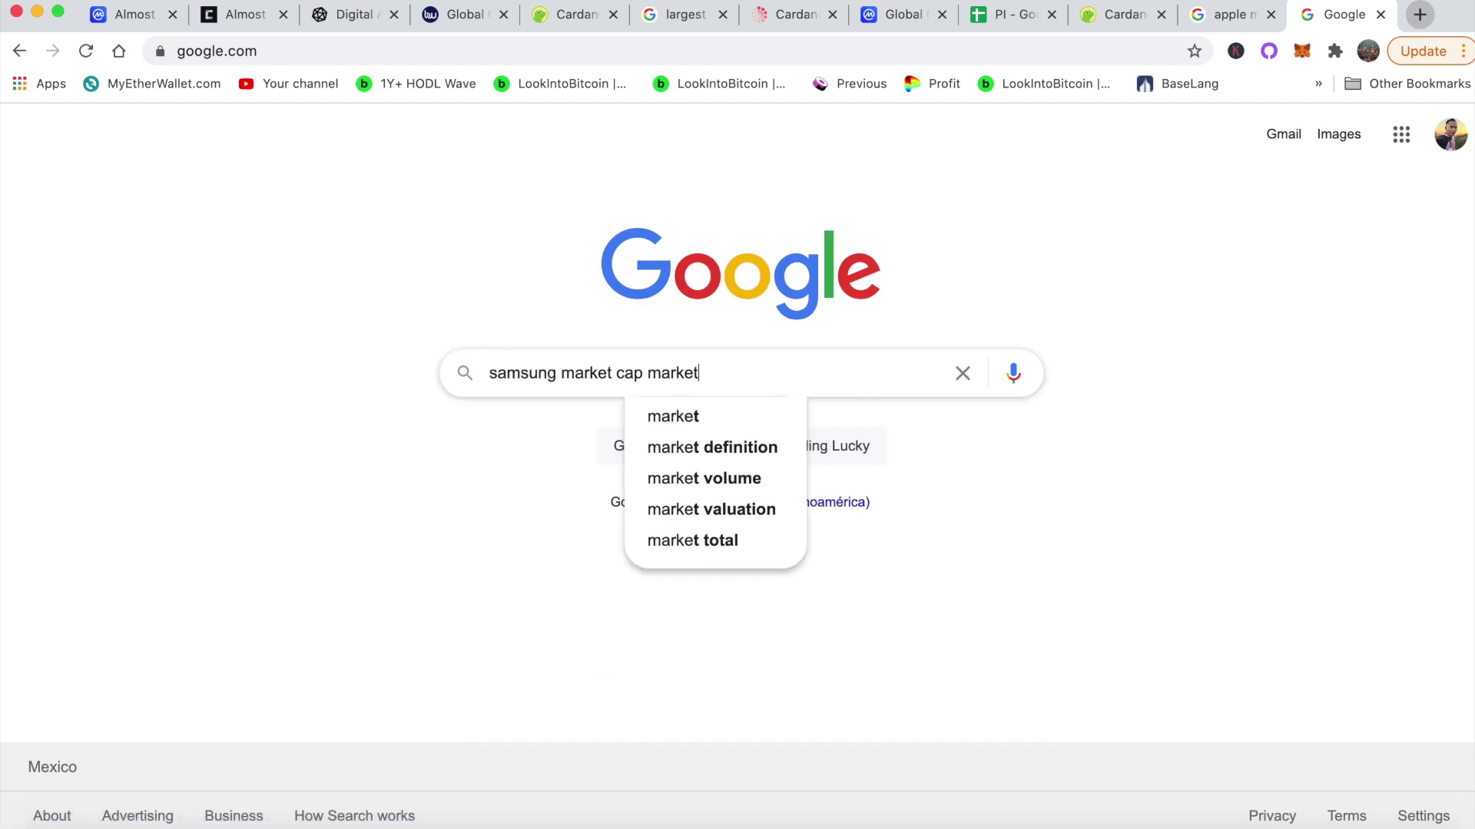
{"action": "key", "text": "Return"}
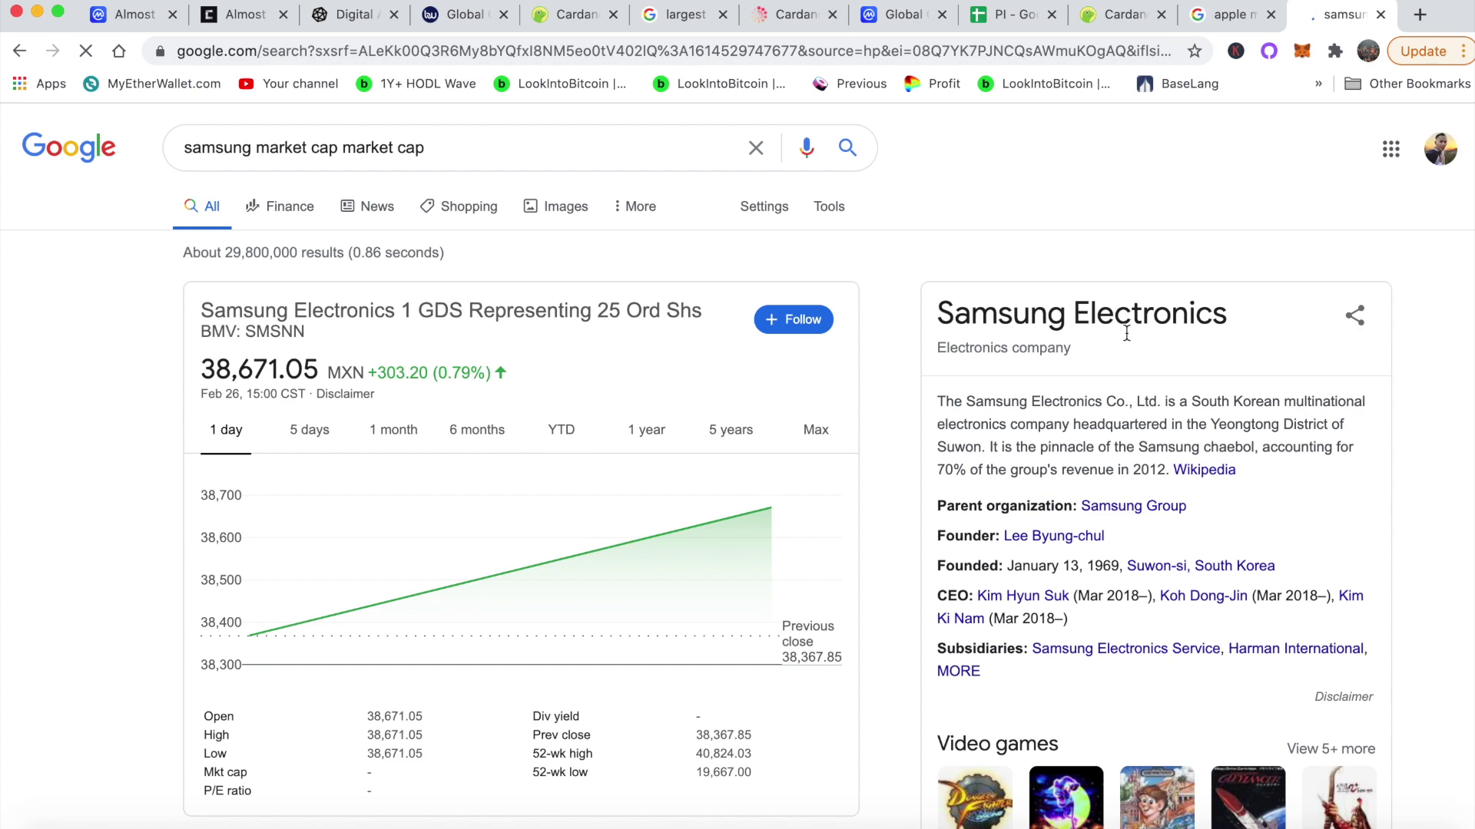
{"action": "scroll", "coordinate": [1127, 338], "scroll_direction": "down", "scroll_amount": 6}
{"action": "scroll", "coordinate": [1128, 338], "scroll_direction": "down", "scroll_amount": 6}
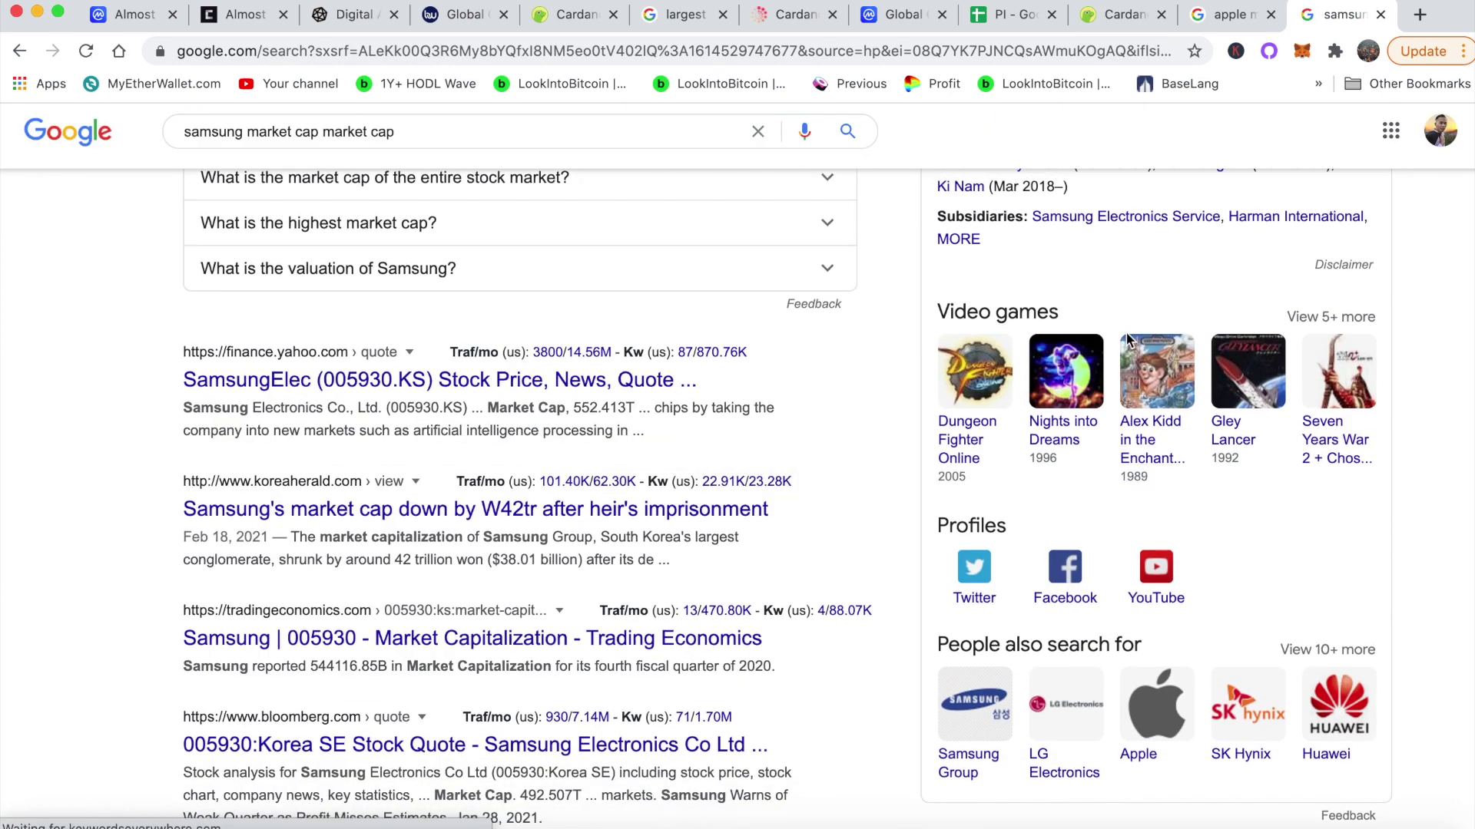
{"action": "scroll", "coordinate": [1128, 339], "scroll_direction": "up", "scroll_amount": 1}
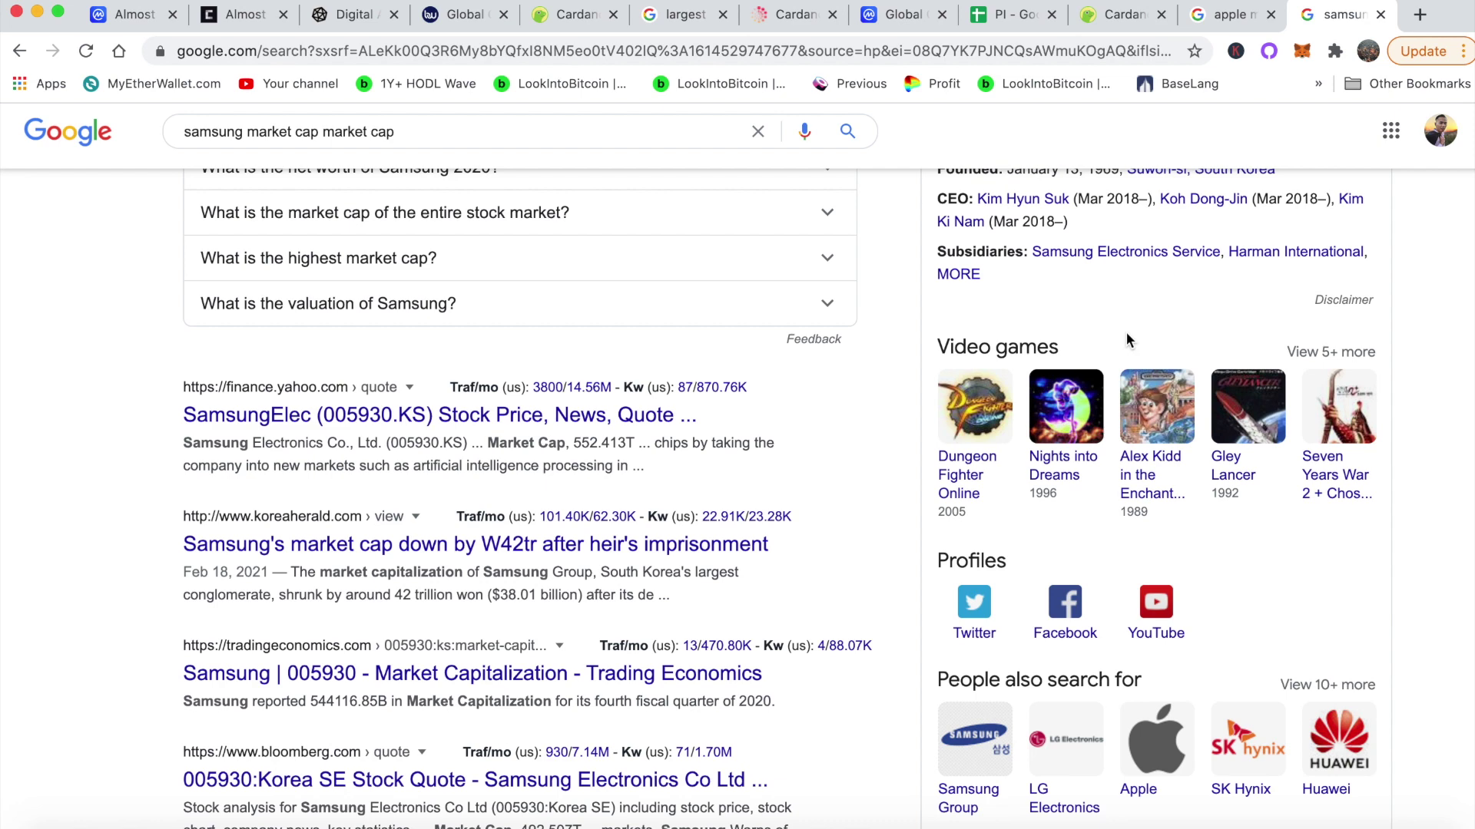
- Switch back to Excel and set Cardano's price in B5 to 6
{"action": "key", "text": "super+Tab"}
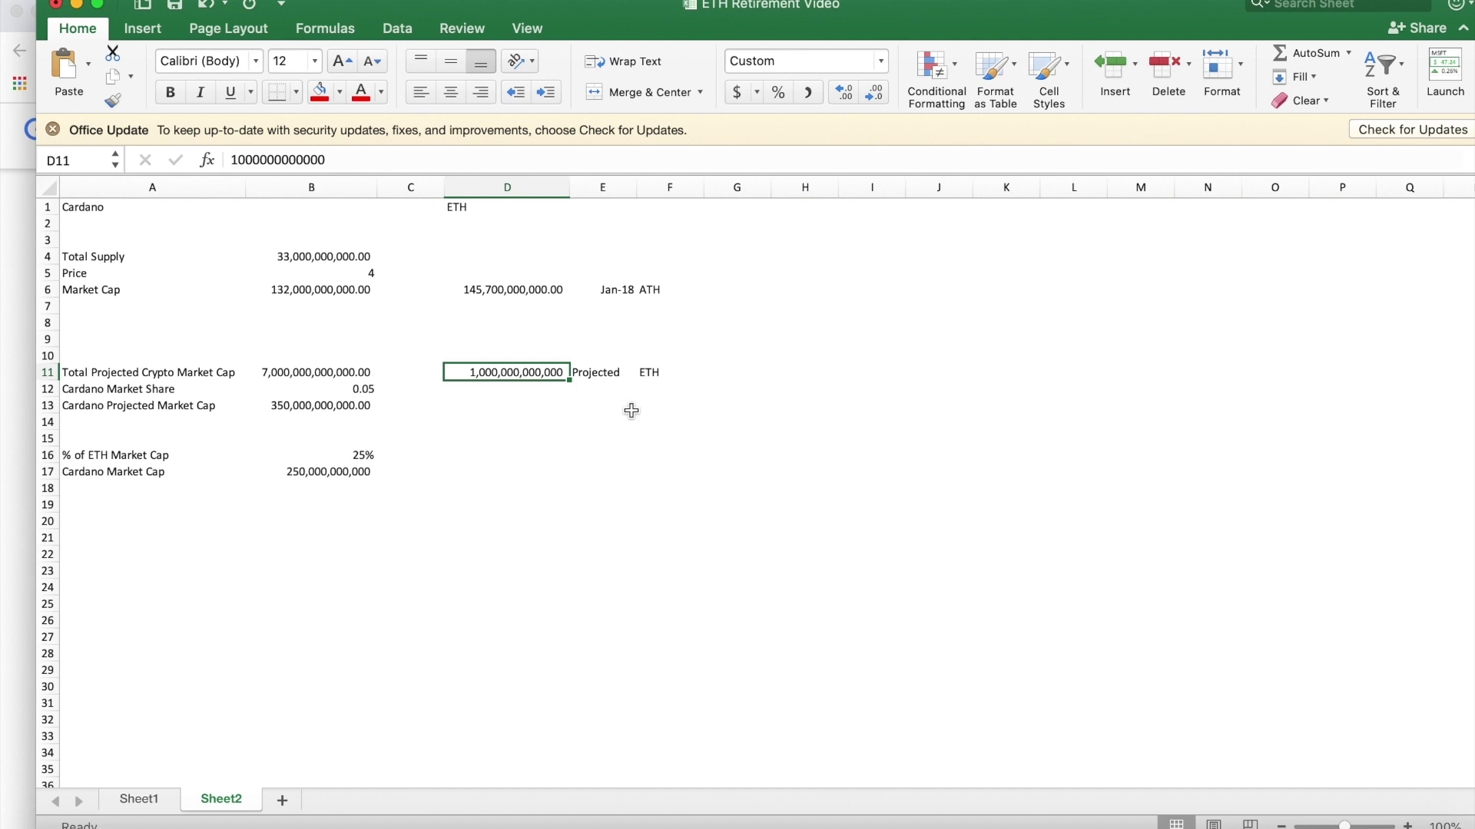
{"action": "key", "text": "Left"}
{"action": "key", "text": "Up"}
{"action": "key", "text": "Up"}
{"action": "key", "text": "Up"}
{"action": "key", "text": "Up"}
{"action": "key", "text": "Up"}
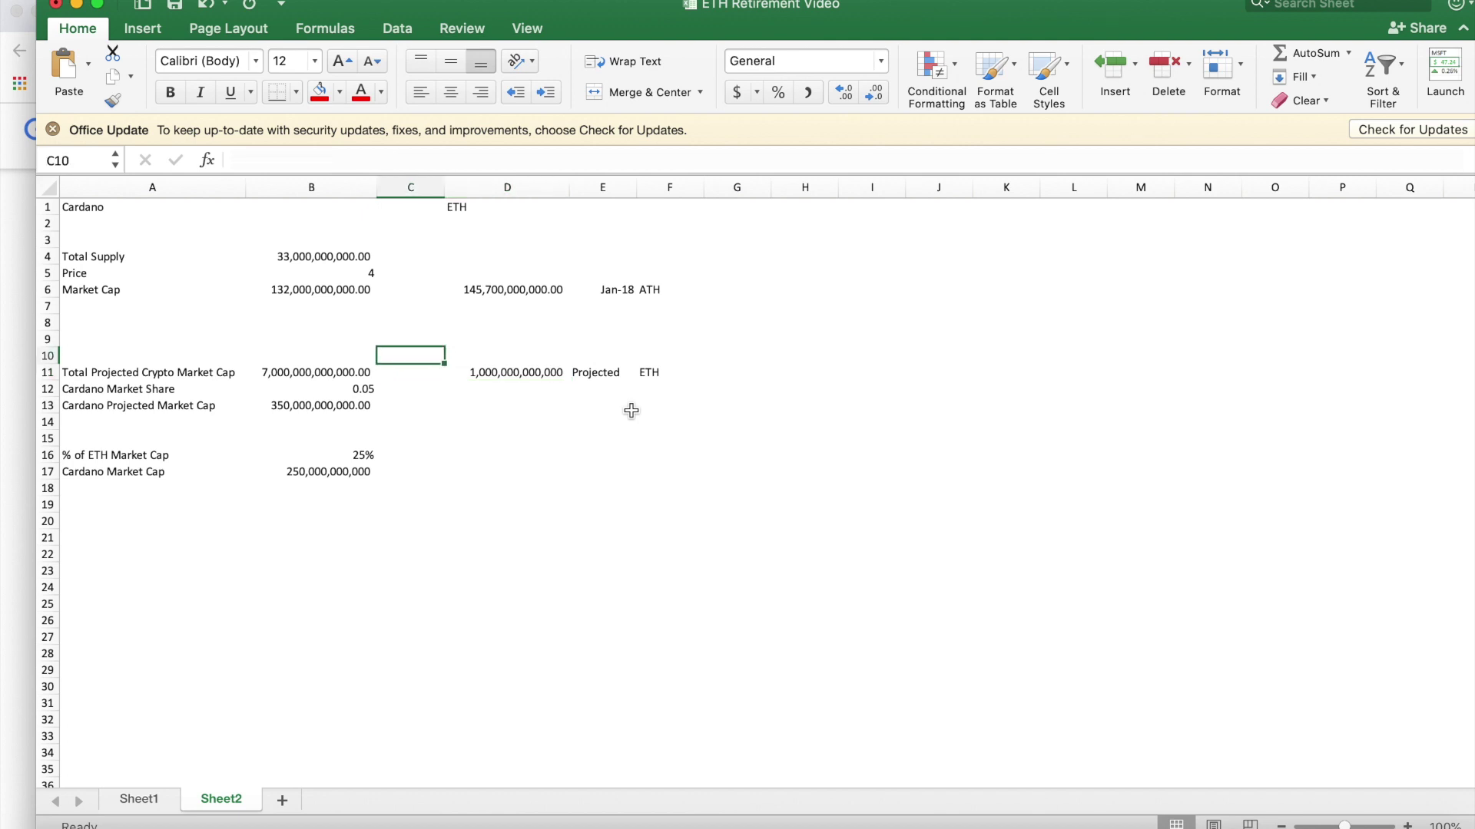
{"action": "key", "text": "Left"}
{"action": "key", "text": "Up"}
{"action": "type", "text": "6"}
{"action": "key", "text": "Return"}
{"action": "key", "text": "Up"}
- Test higher Cardano prices of 7 and 8 in B5
{"action": "type", "text": "7"}
{"action": "key", "text": "Return"}
{"action": "key", "text": "Up"}
{"action": "type", "text": "8"}
{"action": "key", "text": "Return"}
{"action": "key", "text": "Up"}
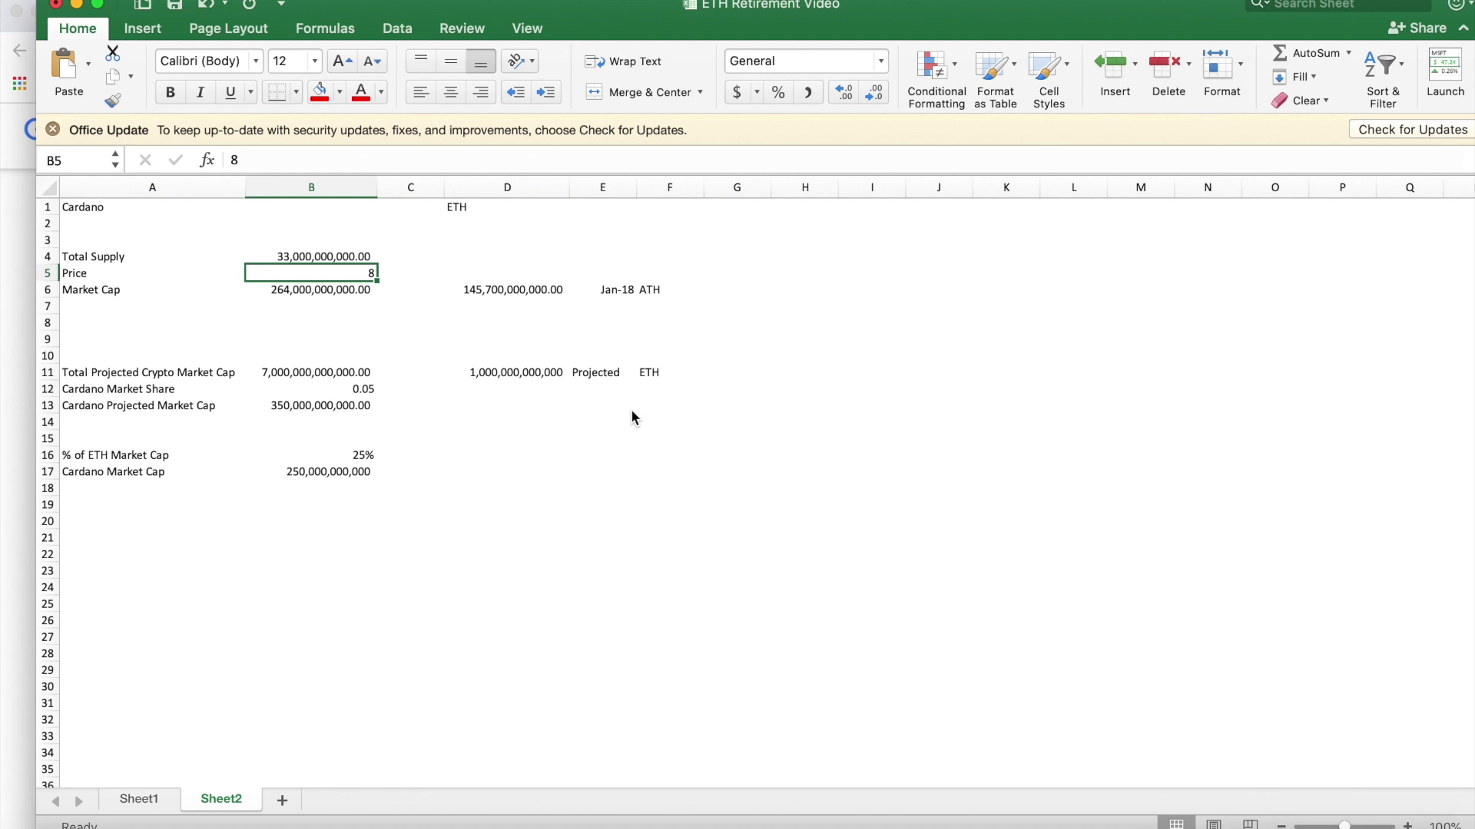
- Set Cardano's price in B5 to 30 to test a far more optimistic scenario
{"action": "type", "text": "30"}
{"action": "key", "text": "Return"}
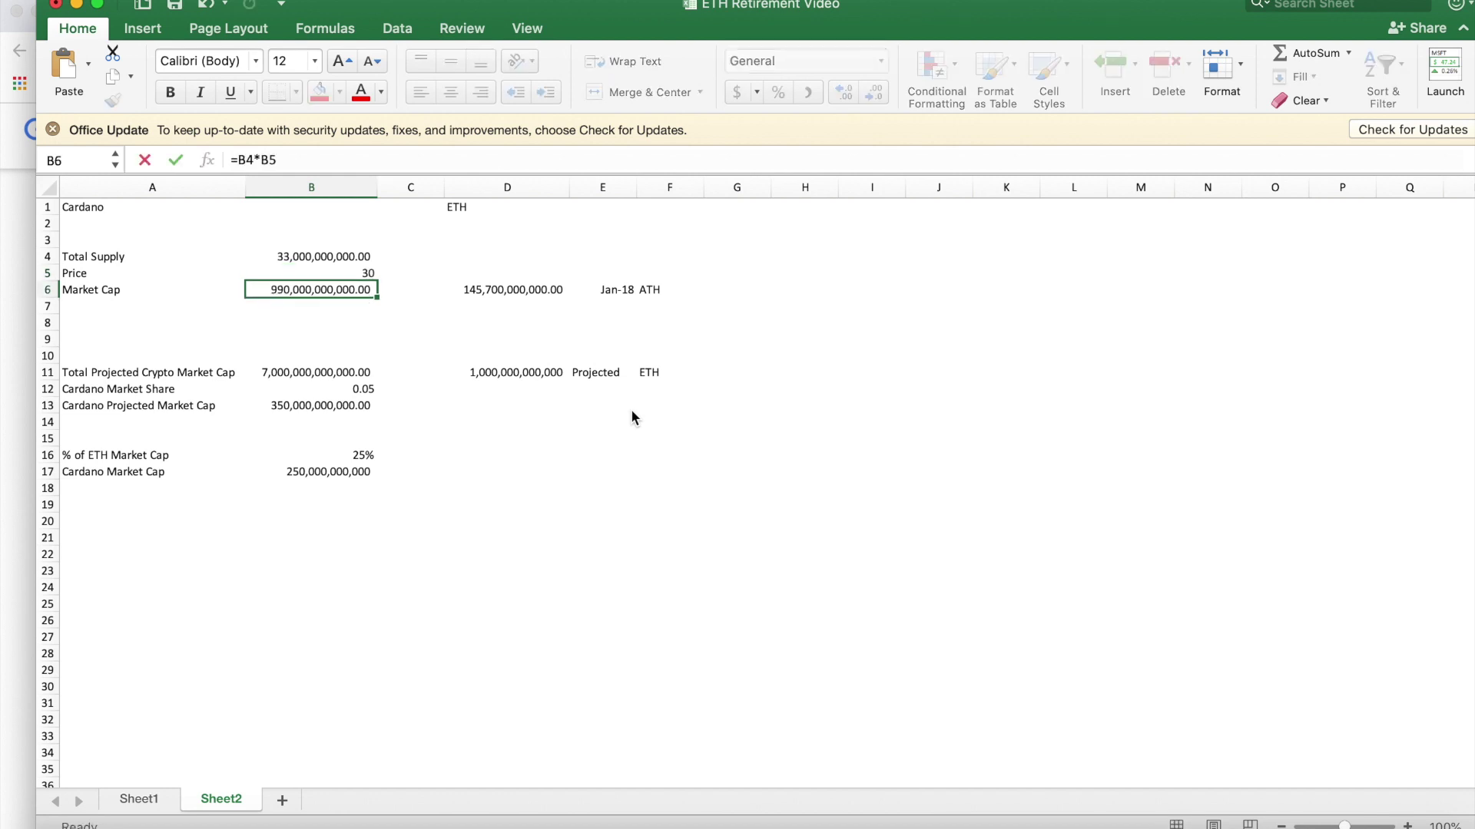
{"action": "key", "text": "Up"}
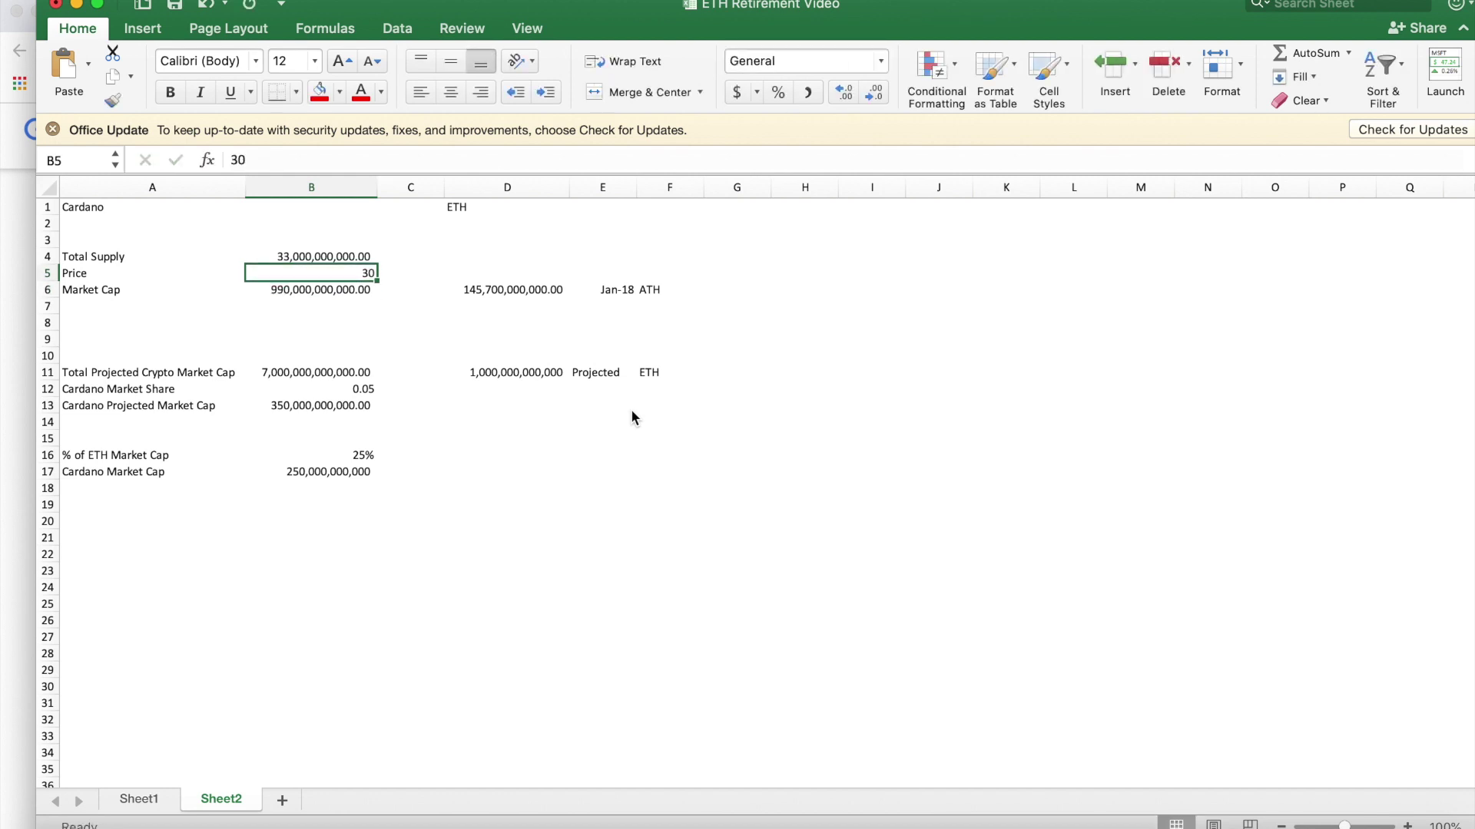